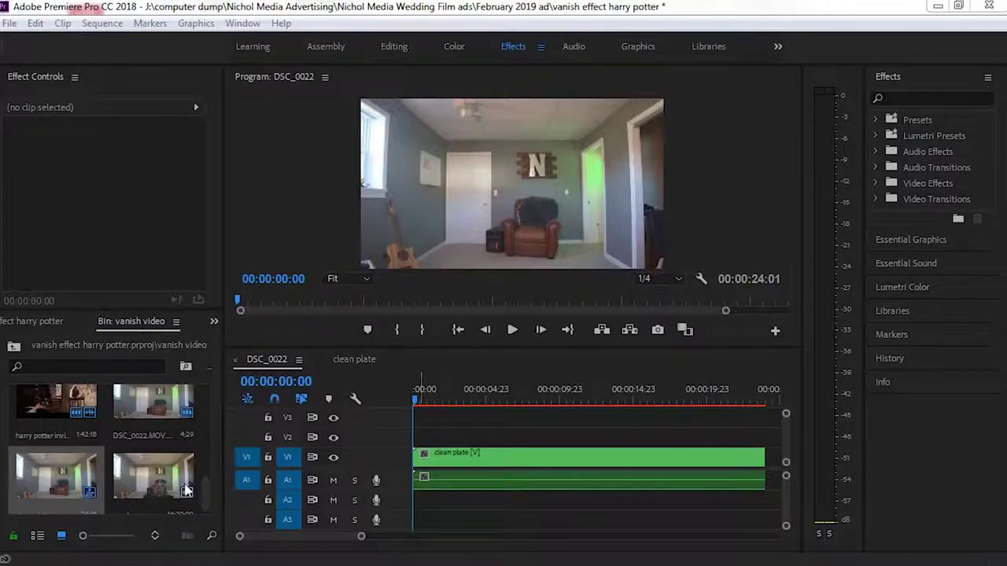
Place the raw footage clip on V3 above the clean plate, preview it, and return to 00:00:00:00.
{"action": "left_click_drag", "start_coordinate": [206, 496], "coordinate": [205, 503]}
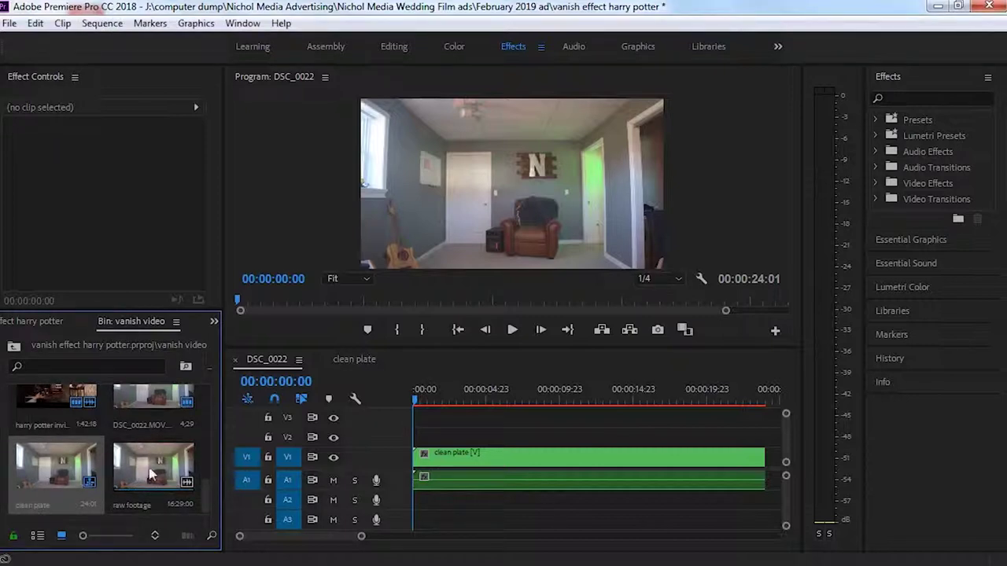
{"action": "left_click_drag", "start_coordinate": [149, 479], "coordinate": [425, 416]}
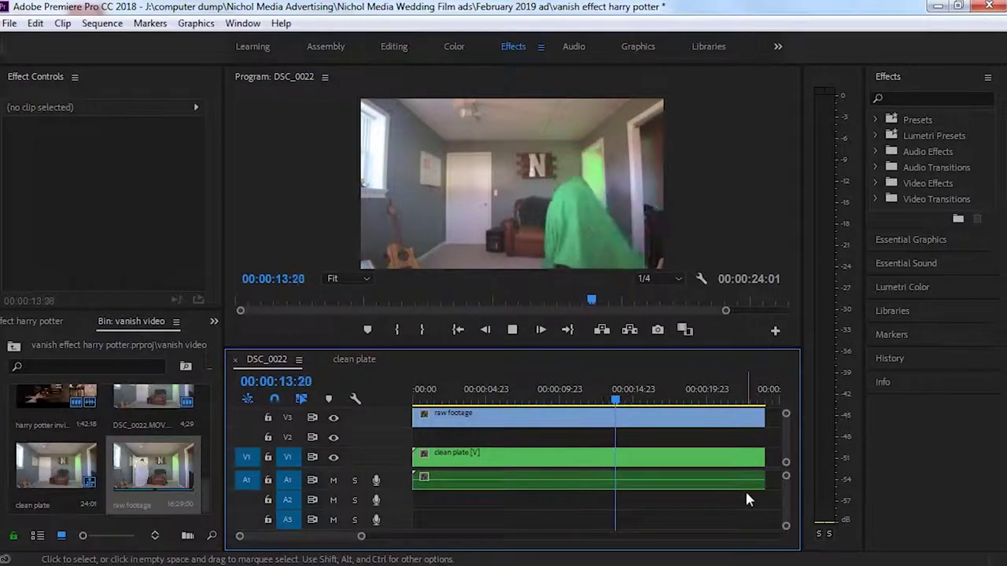
{"action": "key", "text": "space"}
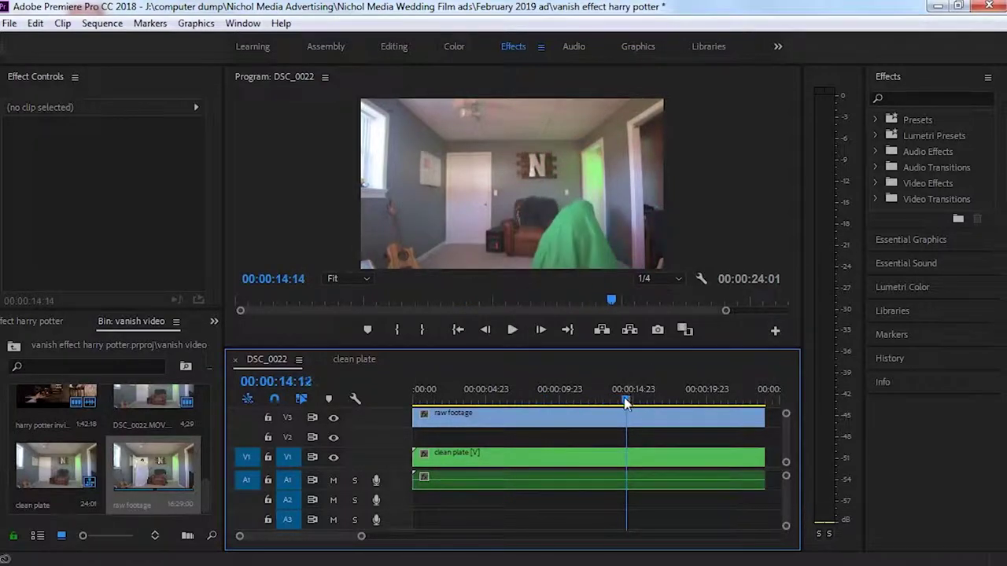
{"action": "left_click_drag", "start_coordinate": [626, 403], "coordinate": [389, 405]}
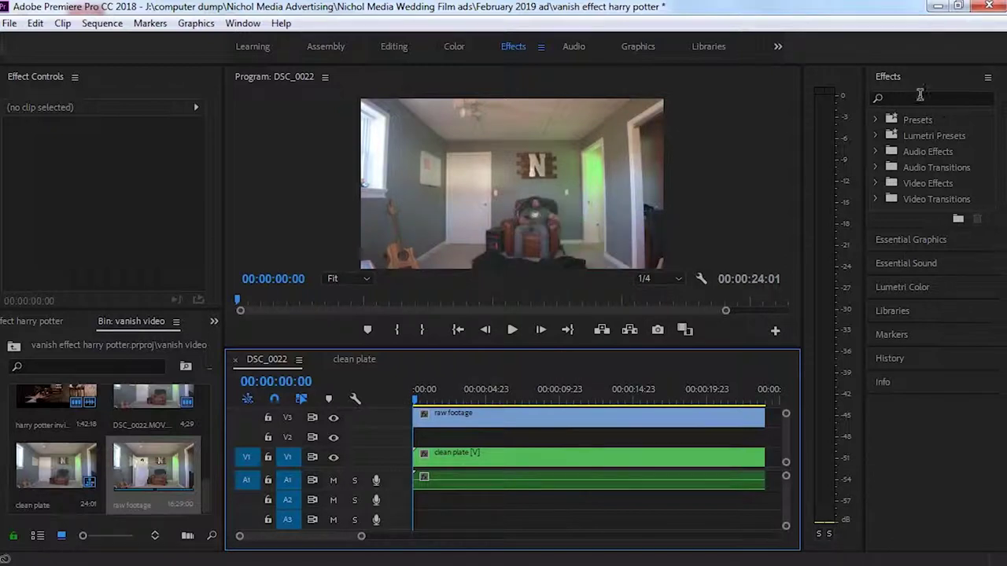
{"action": "left_click", "coordinate": [920, 94]}
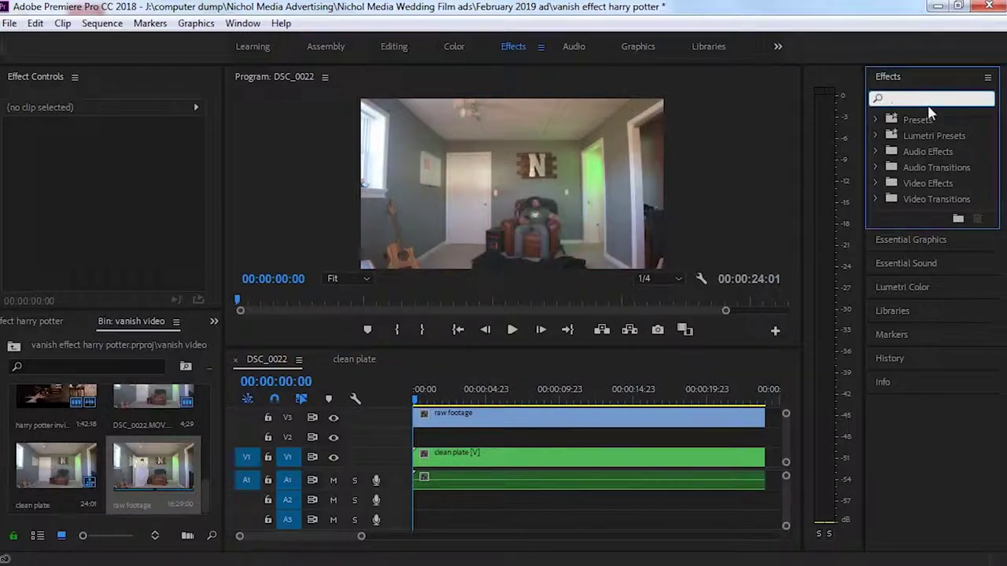
Search 'ultra' and drop the Ultra Key effect onto the raw footage clip.
{"action": "type", "text": "ultra"}
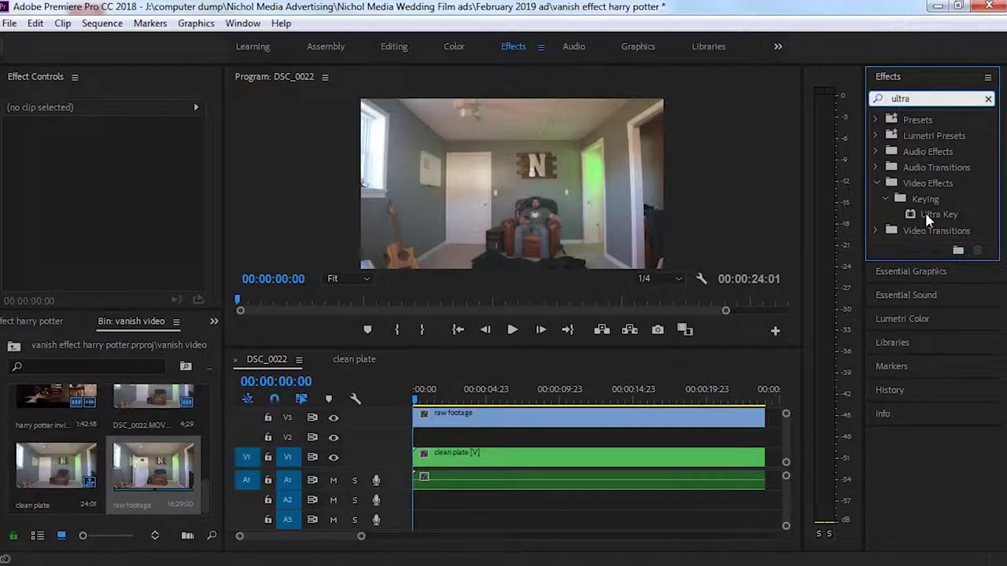
{"action": "left_click_drag", "start_coordinate": [937, 208], "coordinate": [761, 276]}
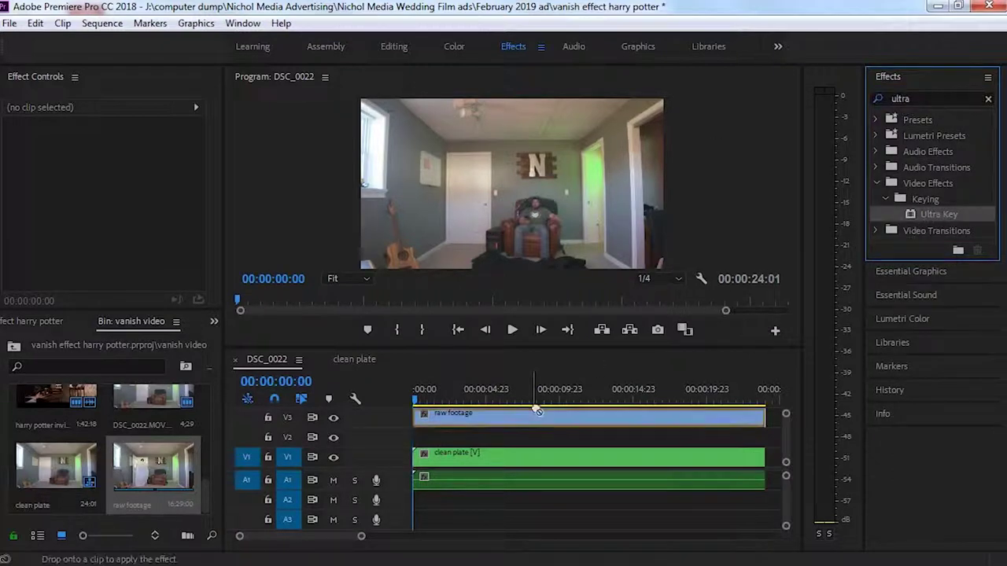
{"action": "left_click_drag", "start_coordinate": [522, 419], "coordinate": [526, 424]}
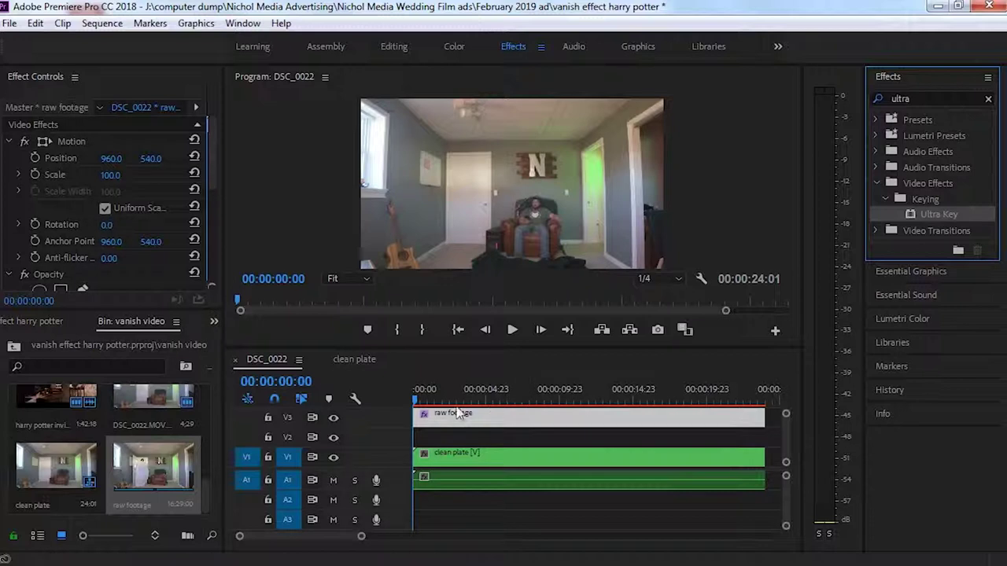
Scrub ahead to a frame that shows the green sheet.
{"action": "left_click_drag", "start_coordinate": [210, 181], "coordinate": [210, 257]}
{"action": "left_click", "coordinate": [268, 303]}
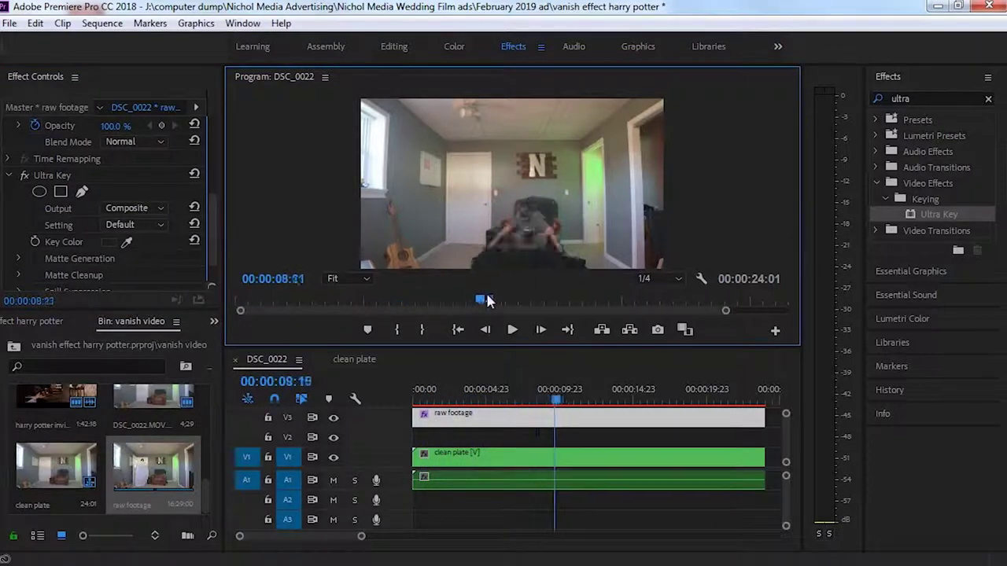
{"action": "left_click_drag", "start_coordinate": [486, 301], "coordinate": [607, 302]}
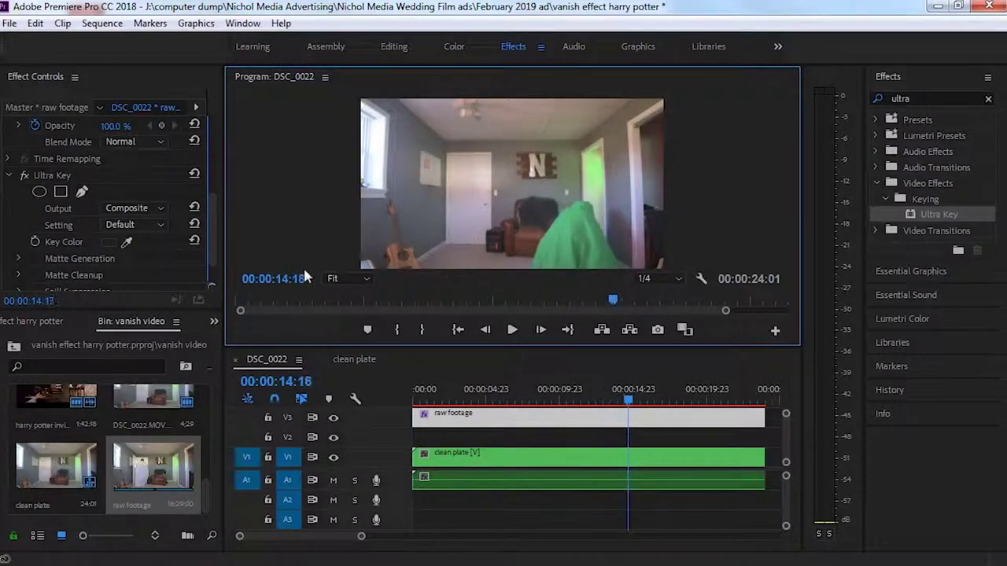
Sample the green sheet as Ultra Key's key colour and bring up the Output view choices.
{"action": "left_click", "coordinate": [126, 242]}
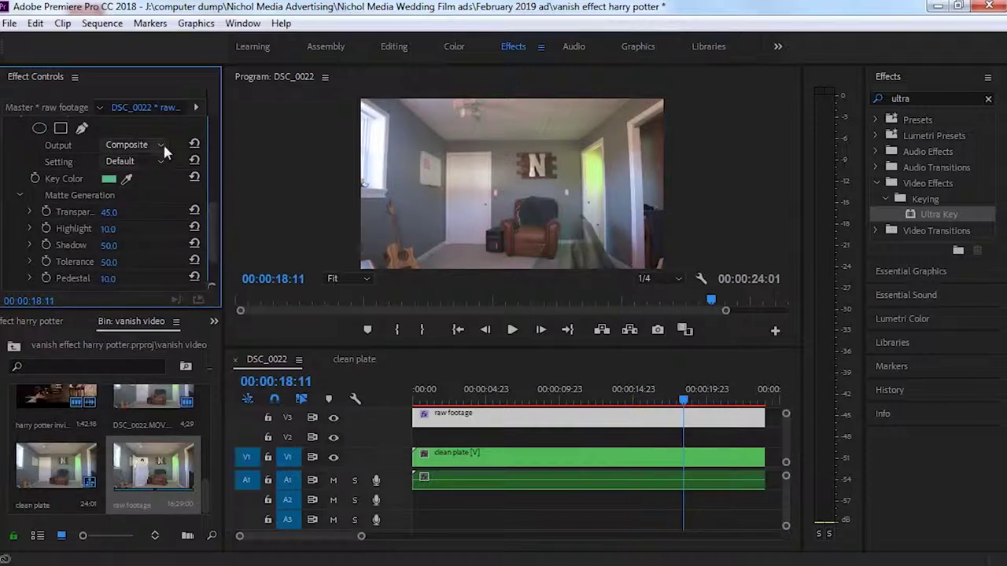
{"action": "left_click", "coordinate": [163, 144]}
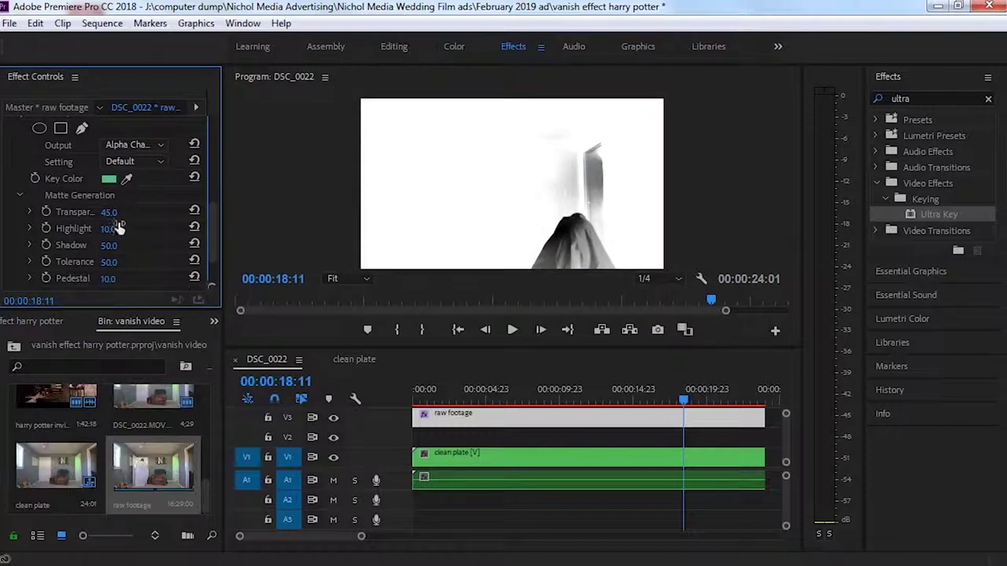
Adjust Ultra Key Transparency, Highlight and Shadow, with Tolerance 75 and Pedestal 85.
{"action": "left_click_drag", "start_coordinate": [109, 211], "coordinate": [118, 211]}
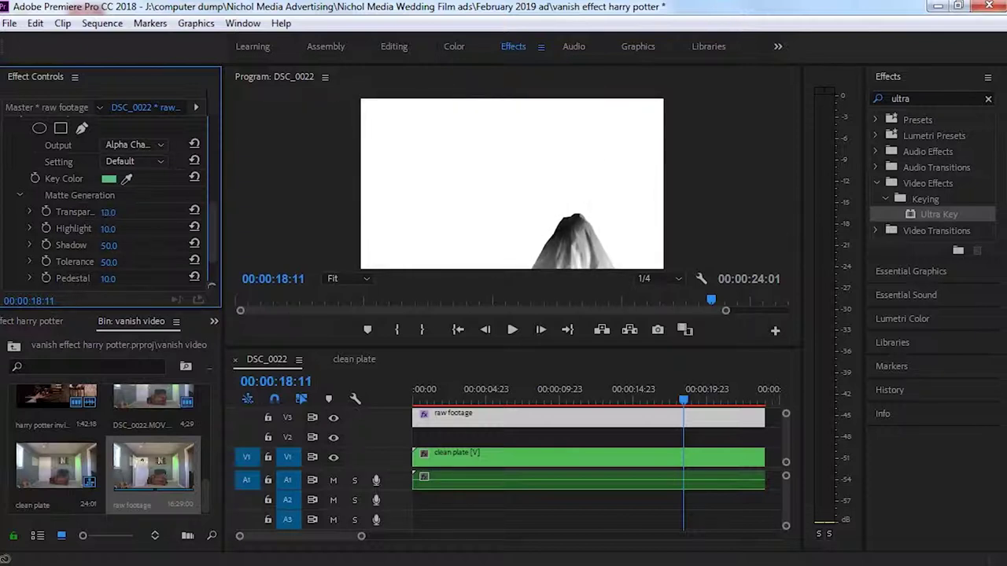
{"action": "left_click_drag", "start_coordinate": [108, 212], "coordinate": [114, 212]}
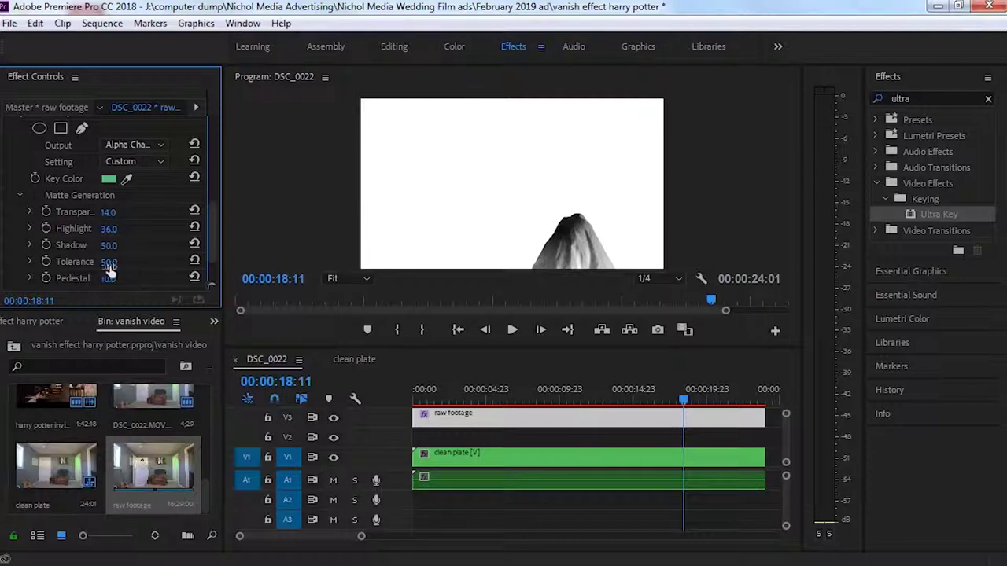
{"action": "left_click_drag", "start_coordinate": [107, 249], "coordinate": [74, 248]}
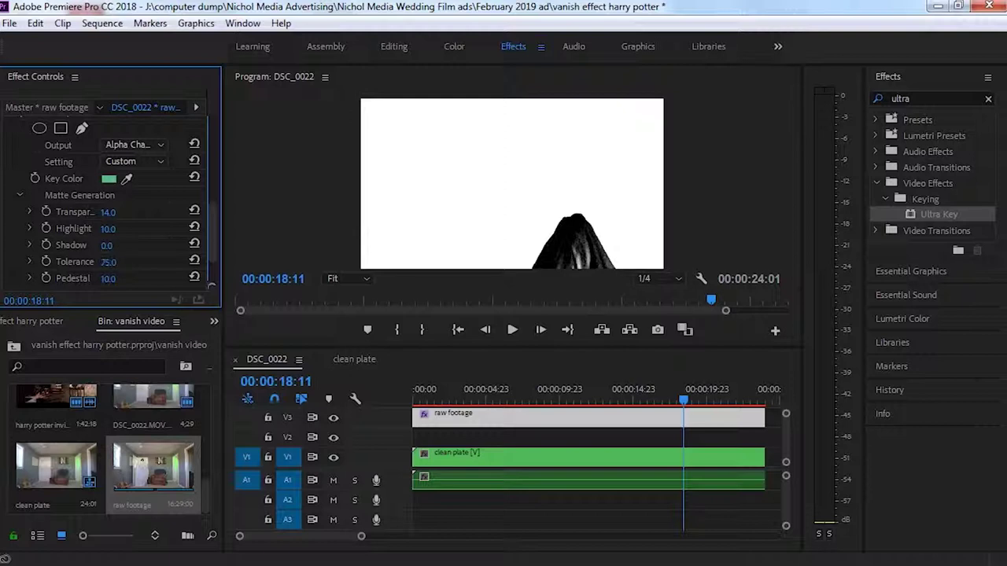
{"action": "mouse_move", "coordinate": [107, 280]}
{"action": "left_mouse_down"}
{"action": "mouse_move", "coordinate": [150, 280]}
{"action": "mouse_move", "coordinate": [109, 279]}
{"action": "left_mouse_up"}
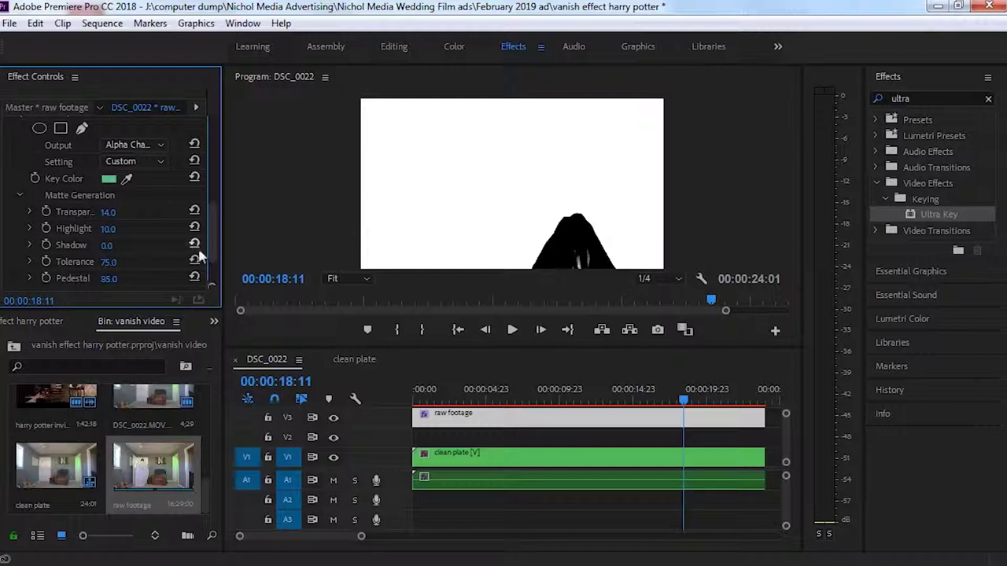
Set Matte Cleanup to Choke 94, Soften 26, Contrast 100 and Mid Point 100.
{"action": "scroll", "coordinate": [198, 267], "scroll_direction": "down", "scroll_amount": 3}
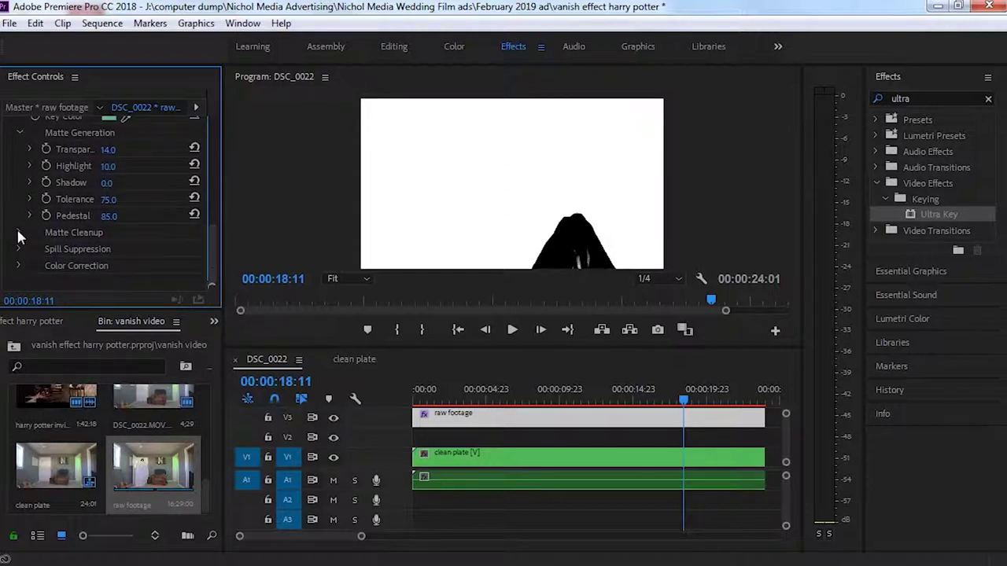
{"action": "left_click", "coordinate": [19, 233]}
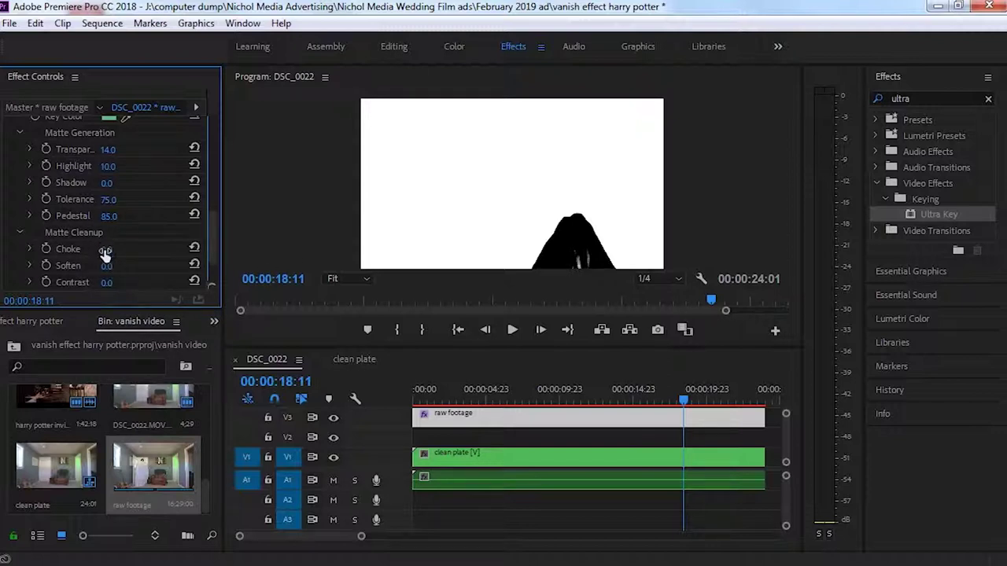
{"action": "left_click_drag", "start_coordinate": [106, 250], "coordinate": [184, 250]}
{"action": "left_click_drag", "start_coordinate": [109, 250], "coordinate": [130, 284]}
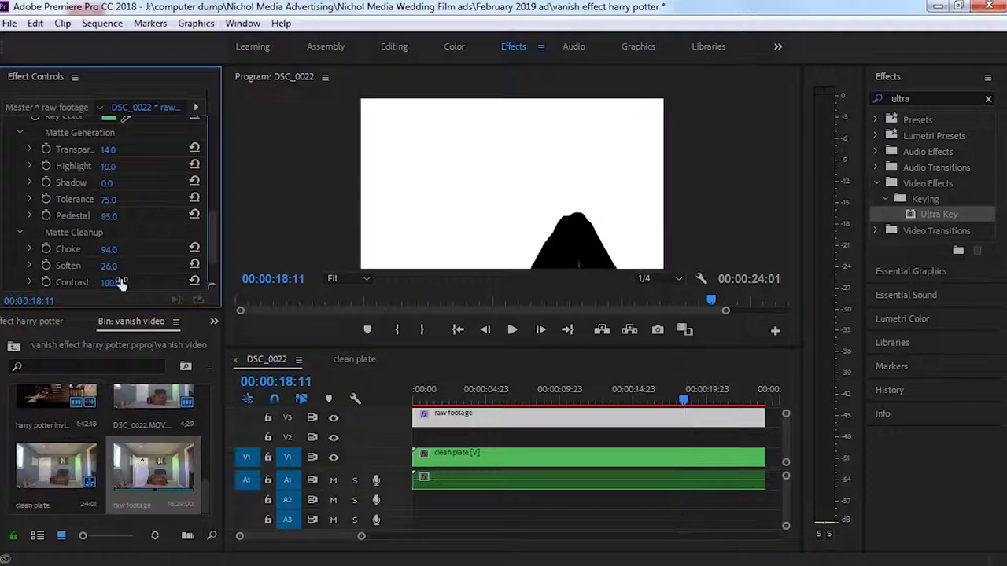
{"action": "left_click_drag", "start_coordinate": [213, 248], "coordinate": [214, 273]}
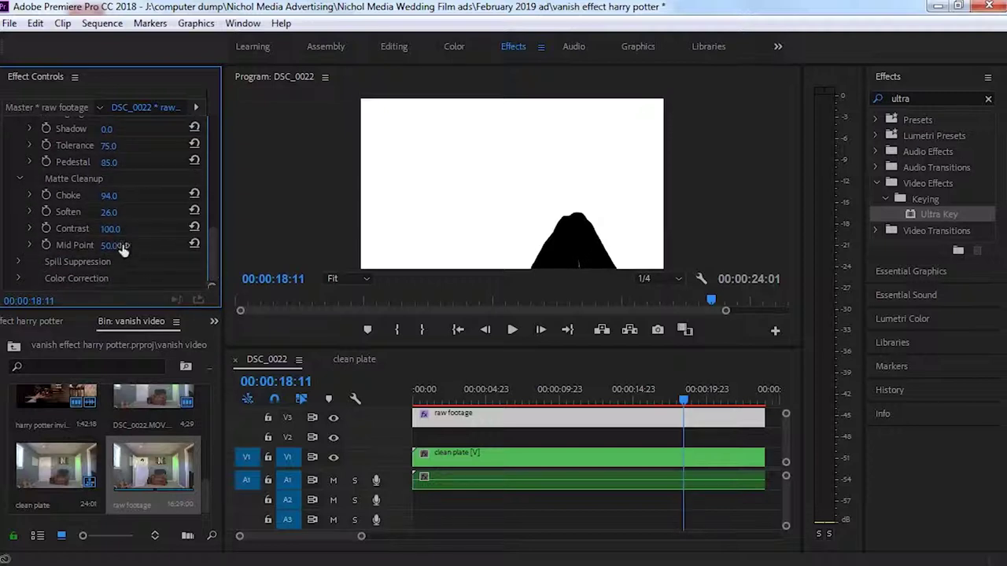
{"action": "left_click_drag", "start_coordinate": [109, 246], "coordinate": [134, 246]}
{"action": "left_click_drag", "start_coordinate": [206, 256], "coordinate": [213, 200]}
{"action": "left_click", "coordinate": [158, 172]}
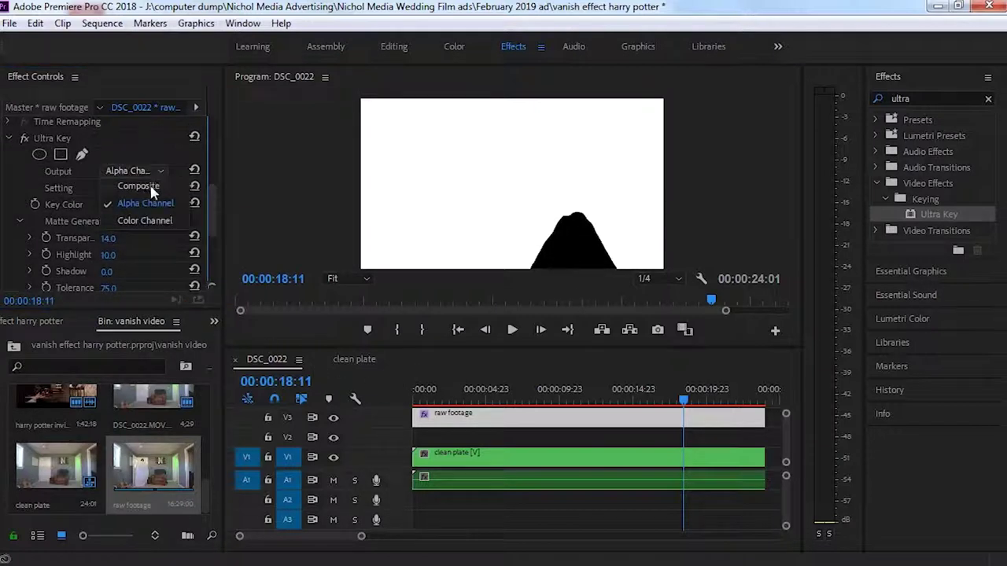
View the Composite output, replay from about six seconds to 12:16, then return to Alpha Channel.
{"action": "left_click", "coordinate": [148, 186]}
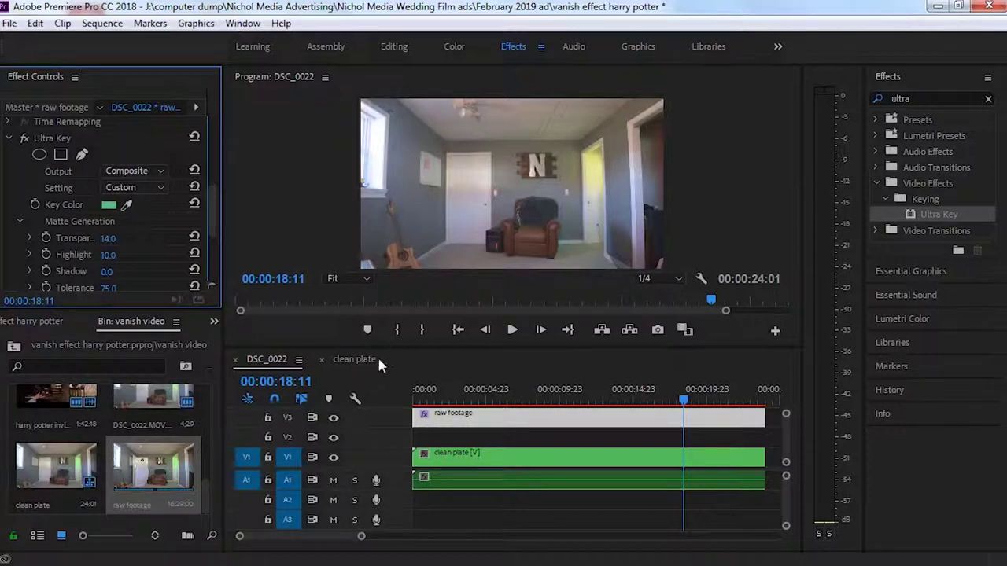
{"action": "left_click", "coordinate": [504, 390]}
{"action": "key", "text": "space"}
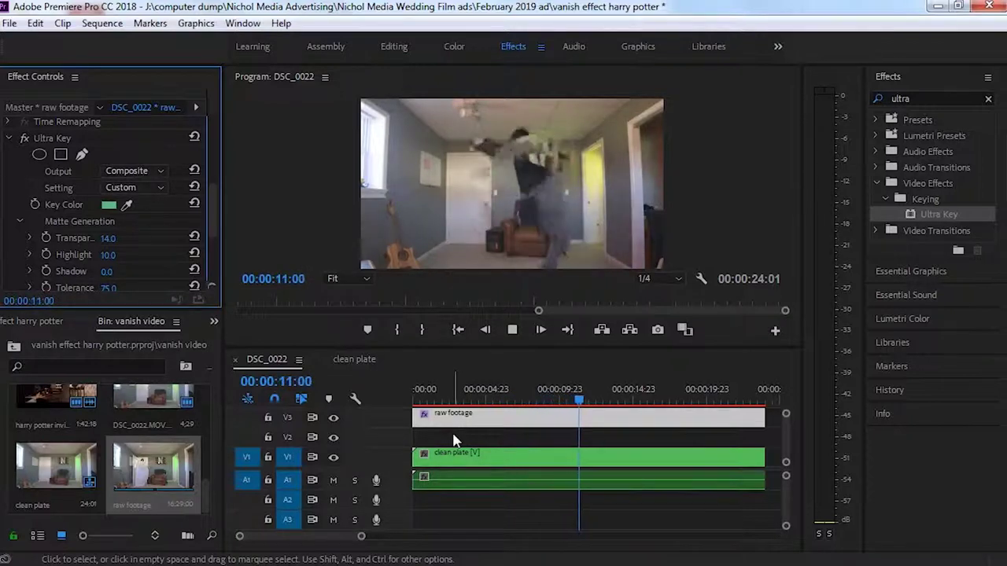
{"action": "left_click", "coordinate": [453, 439]}
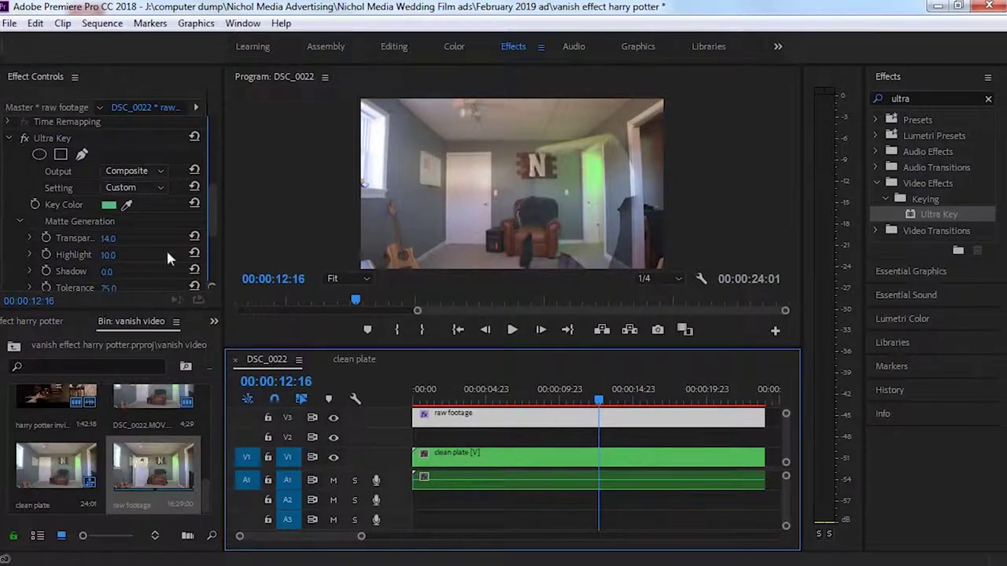
{"action": "left_click", "coordinate": [138, 172]}
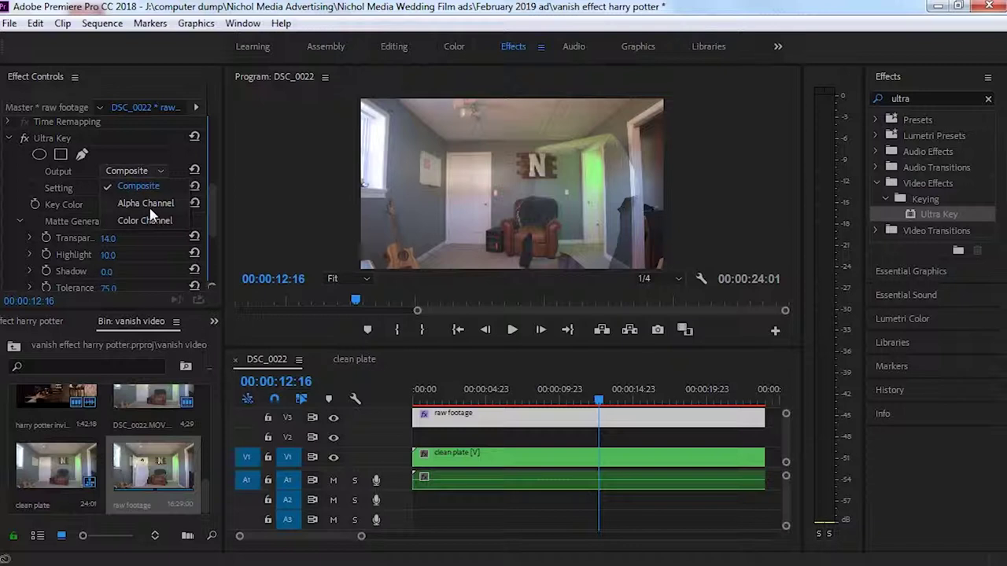
{"action": "left_click", "coordinate": [146, 203]}
Raise Ultra Key Transparency to 27 on the matte, then switch Output back to Composite.
{"action": "scroll", "coordinate": [146, 202], "scroll_direction": "down", "scroll_amount": 3}
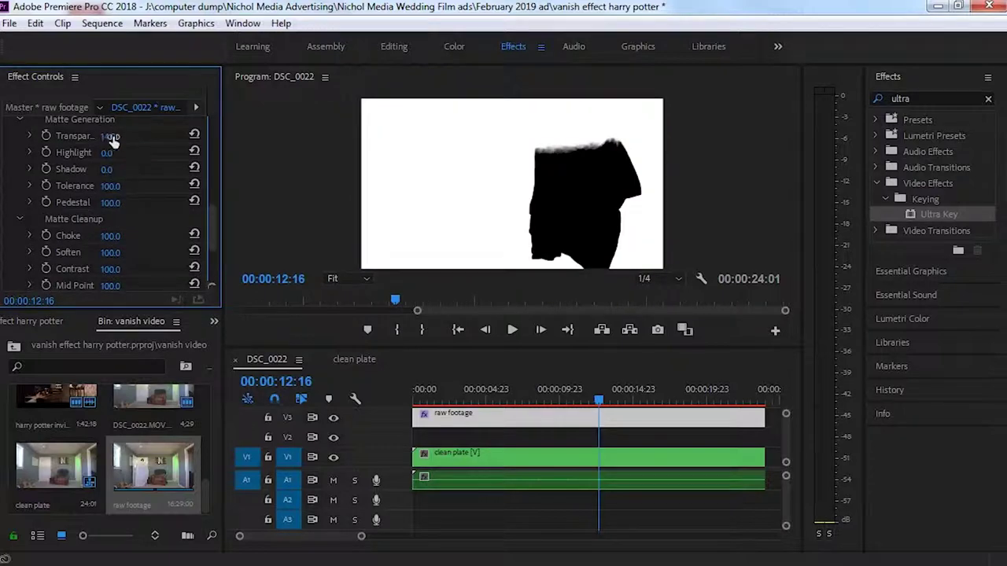
{"action": "mouse_move", "coordinate": [113, 140]}
{"action": "left_mouse_down"}
{"action": "mouse_move", "coordinate": [157, 140]}
{"action": "mouse_move", "coordinate": [109, 140]}
{"action": "mouse_move", "coordinate": [123, 150]}
{"action": "left_mouse_up"}
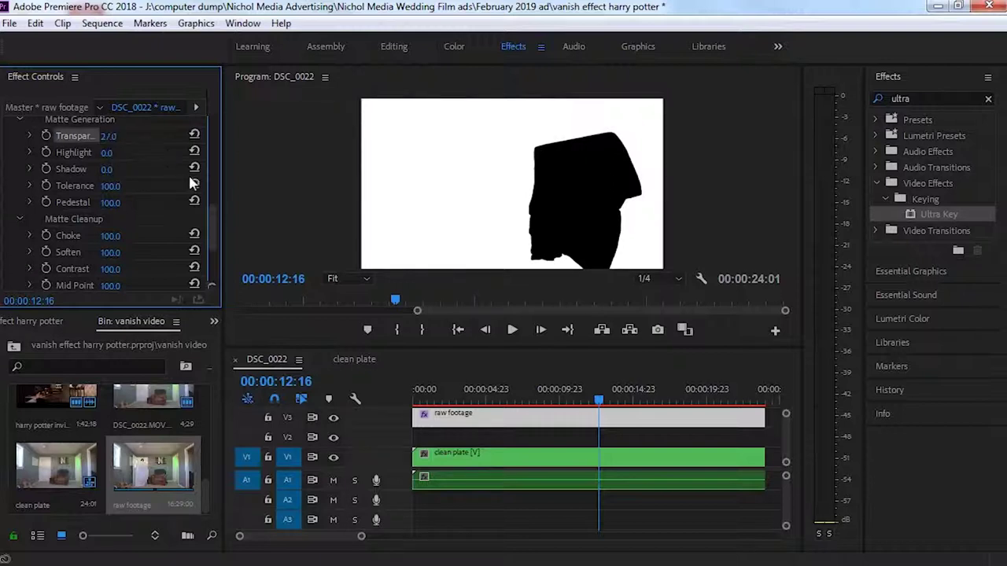
{"action": "scroll", "coordinate": [189, 203], "scroll_direction": "up", "scroll_amount": 2}
{"action": "left_click", "coordinate": [154, 132]}
{"action": "left_click", "coordinate": [142, 149]}
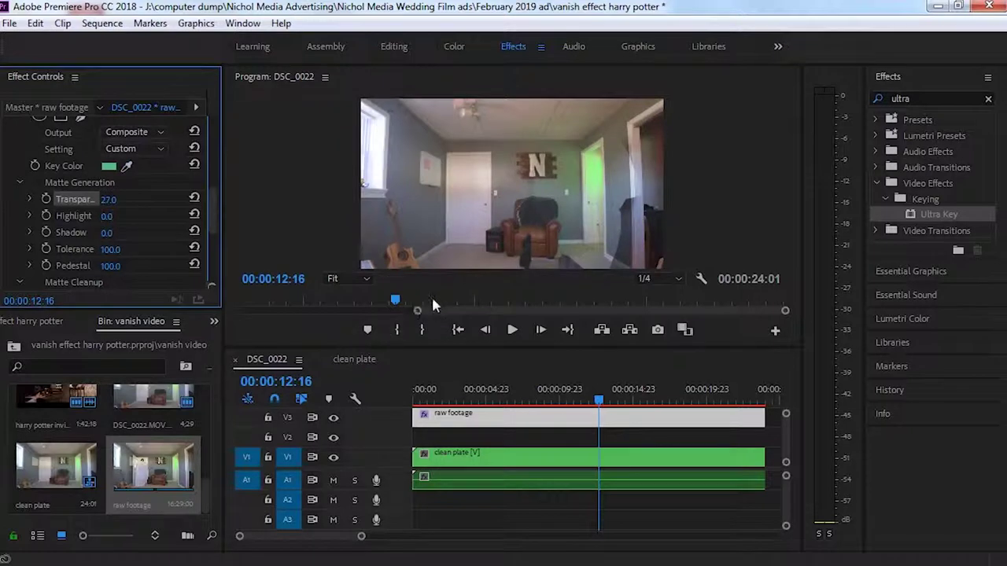
Review the key with J/L playback, stop, and park near fifteen seconds.
{"action": "left_click", "coordinate": [598, 403]}
{"action": "key", "text": "j"}
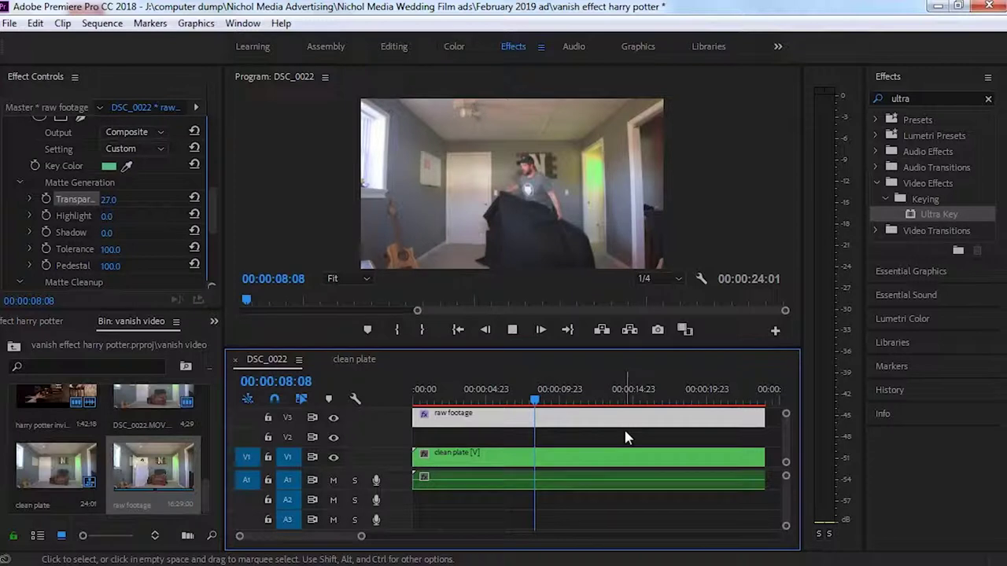
{"action": "key", "text": "l"}
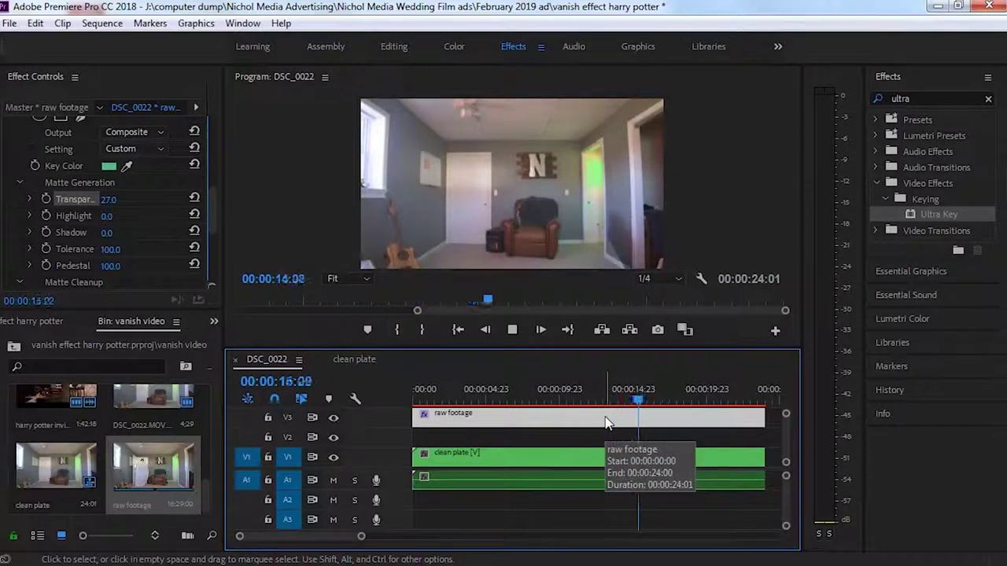
{"action": "key", "text": "space"}
{"action": "left_click_drag", "start_coordinate": [640, 406], "coordinate": [646, 406]}
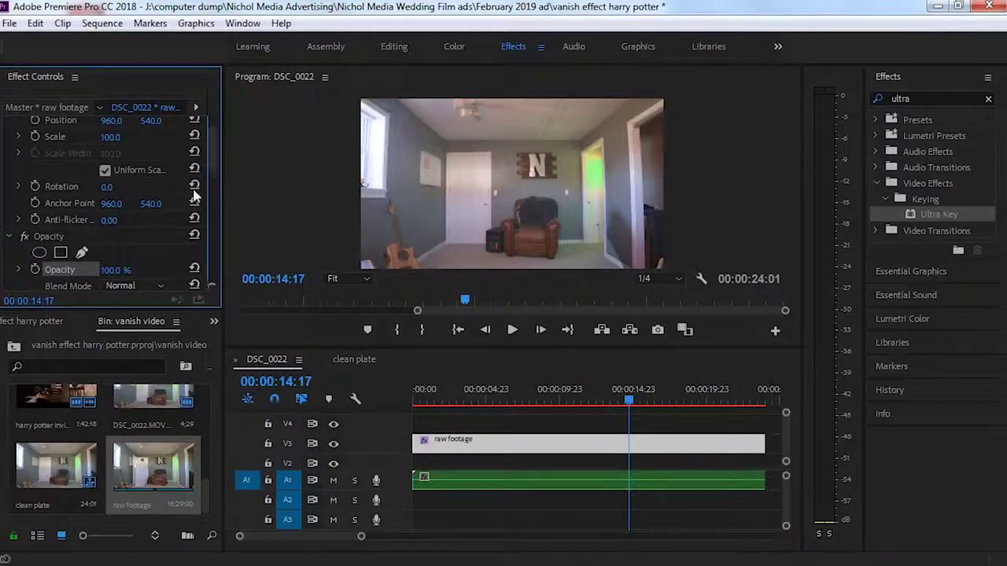
Trace a closed four-point Pen opacity mask around the right doorway's green patch.
{"action": "left_click", "coordinate": [82, 253]}
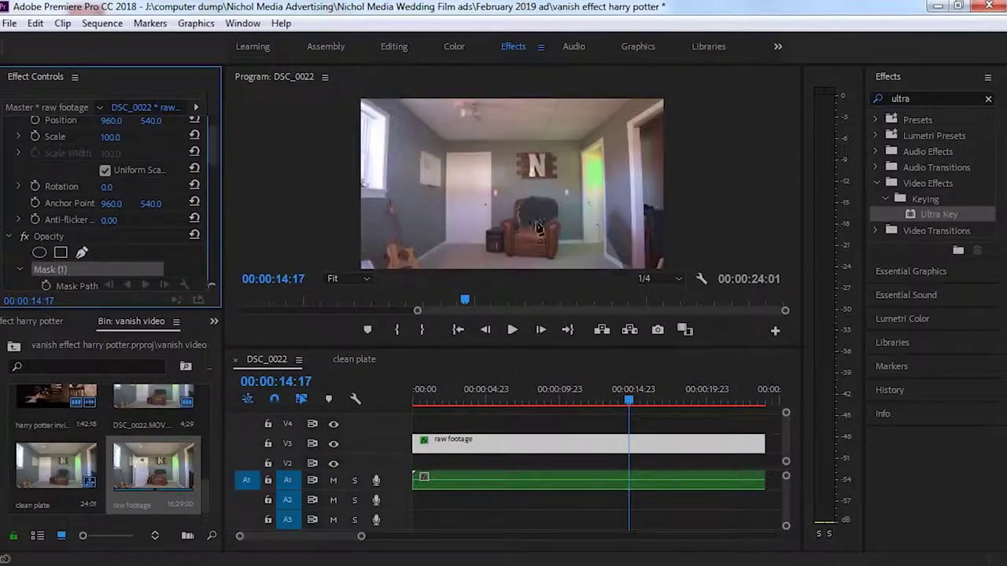
{"action": "left_click", "coordinate": [603, 139]}
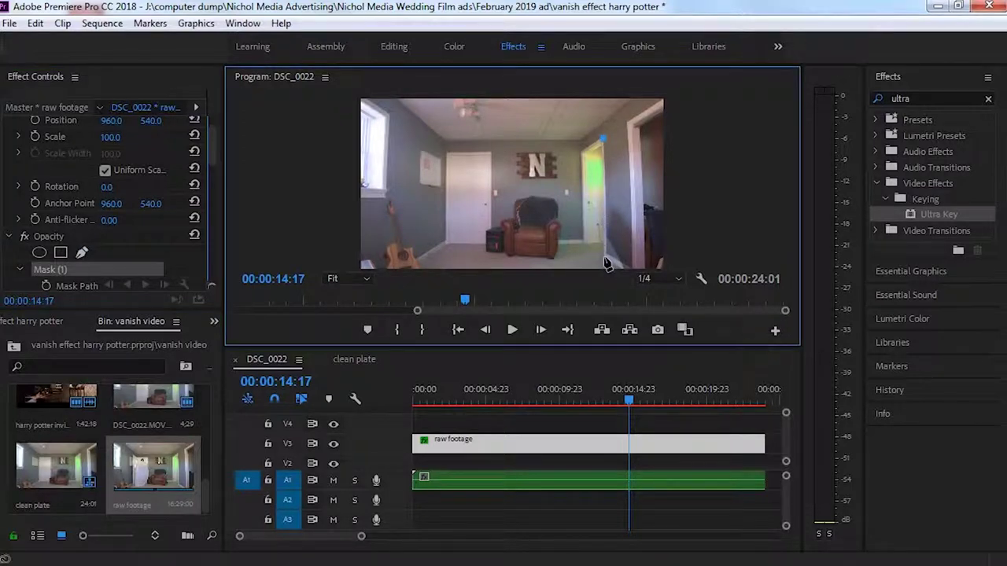
{"action": "left_click", "coordinate": [603, 257]}
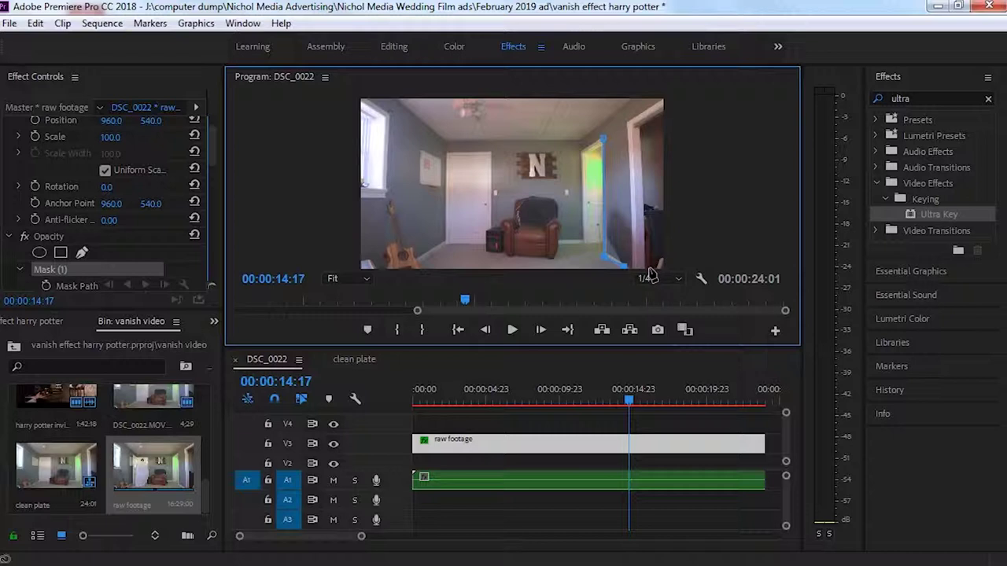
{"action": "left_click", "coordinate": [658, 266]}
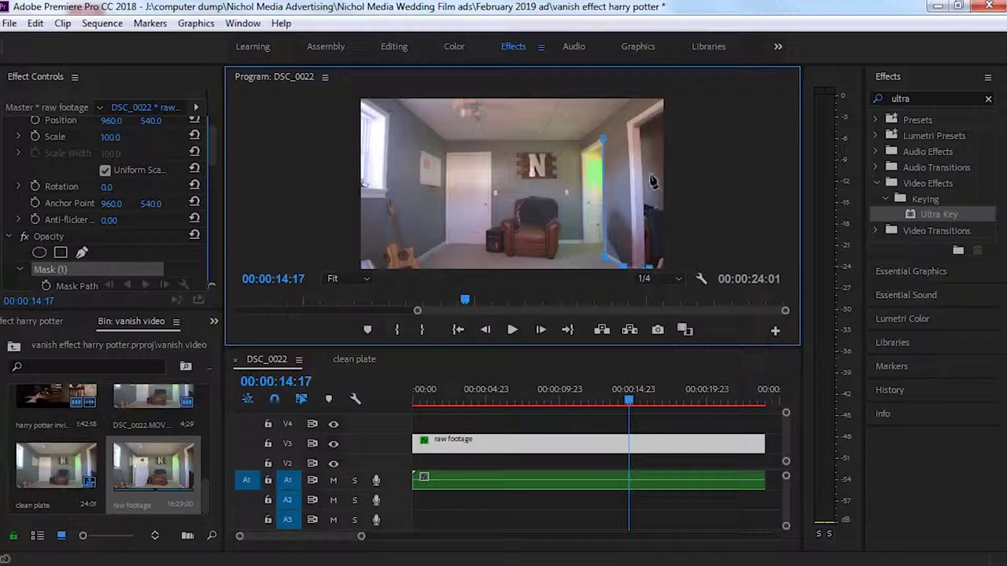
{"action": "left_click", "coordinate": [639, 118]}
{"action": "left_click", "coordinate": [602, 140]}
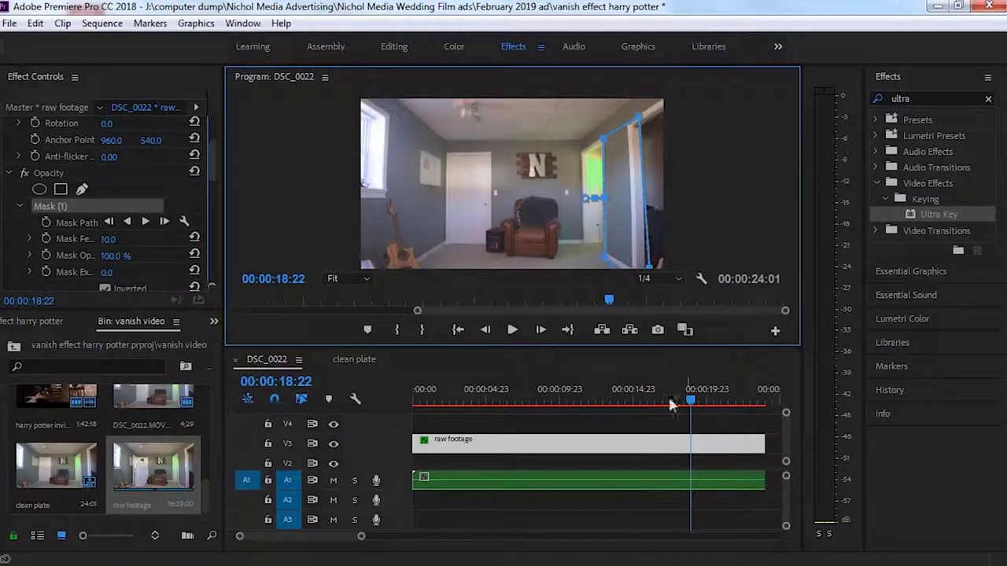
Scrub back to 00:00:11:10 and play the shot to check the mask.
{"action": "left_click_drag", "start_coordinate": [691, 401], "coordinate": [581, 400]}
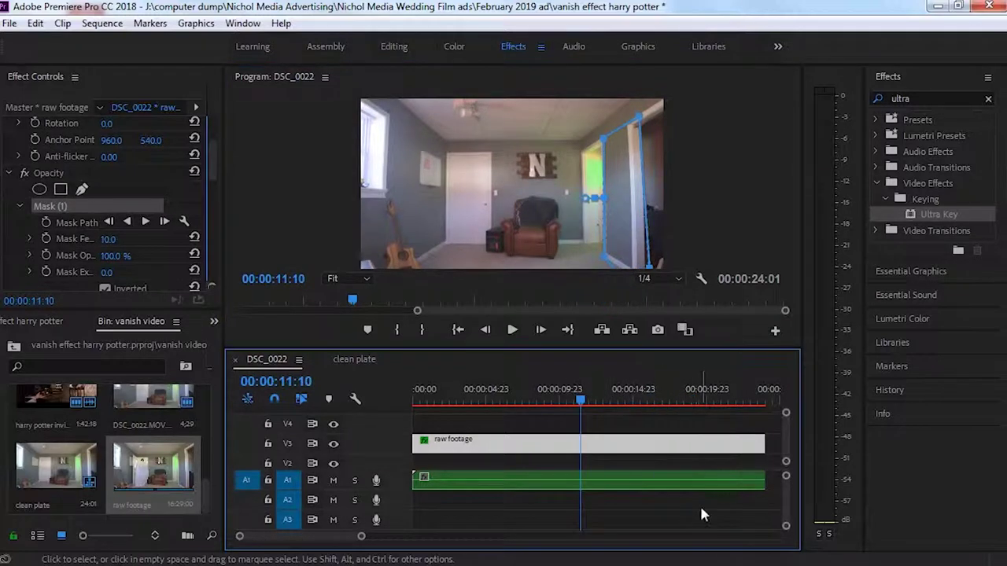
{"action": "key", "text": "space"}
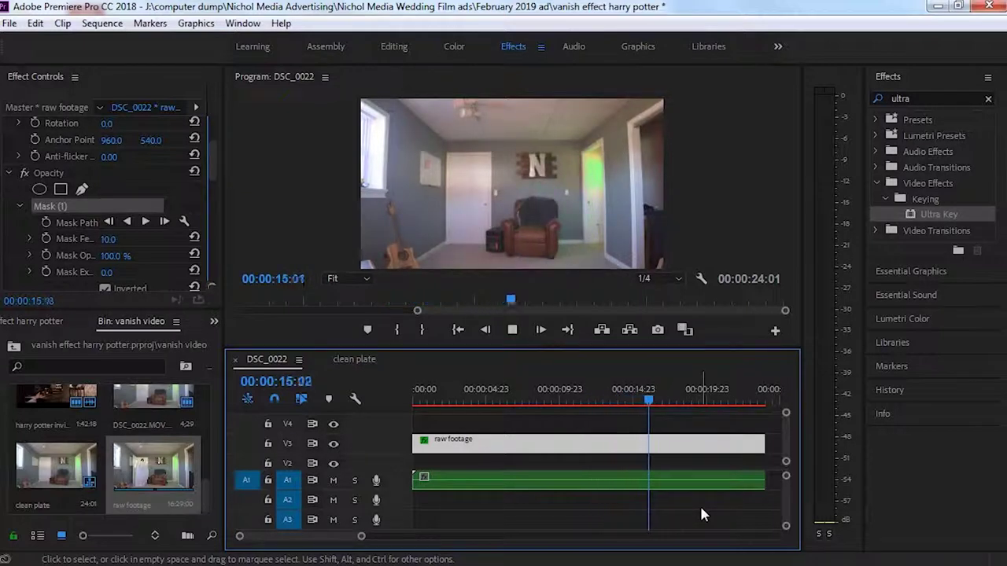
{"action": "key", "text": "space"}
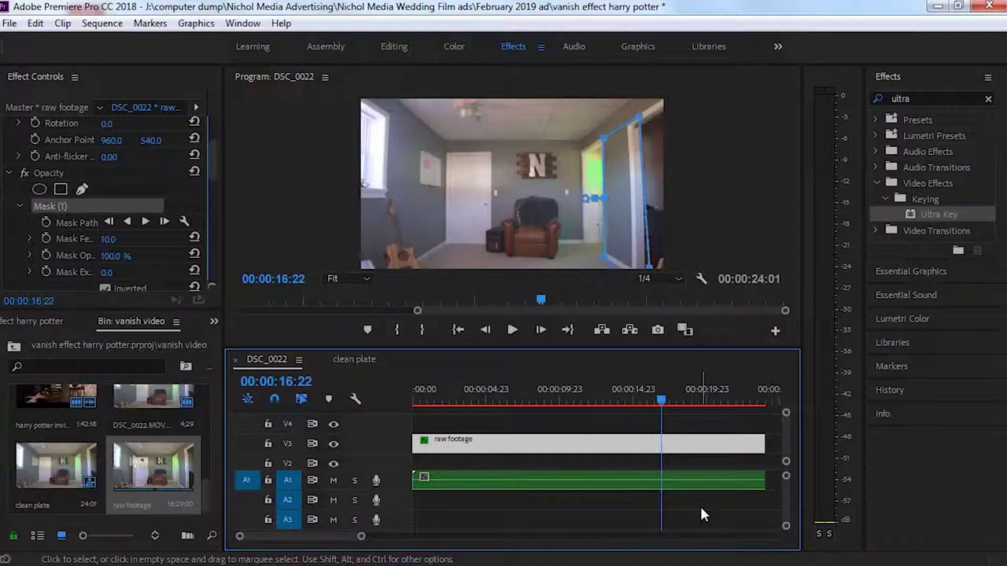
{"action": "key", "text": "space"}
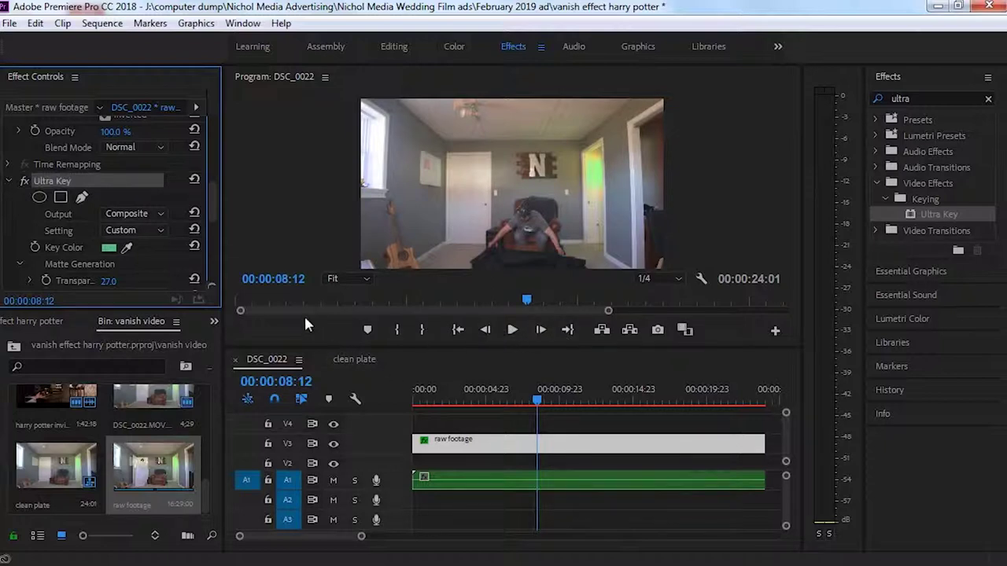
Compare playback with Ultra Key off, re-enable it, and park at 00:00:08:15.
{"action": "scroll", "coordinate": [208, 207], "scroll_direction": "down", "scroll_amount": 5}
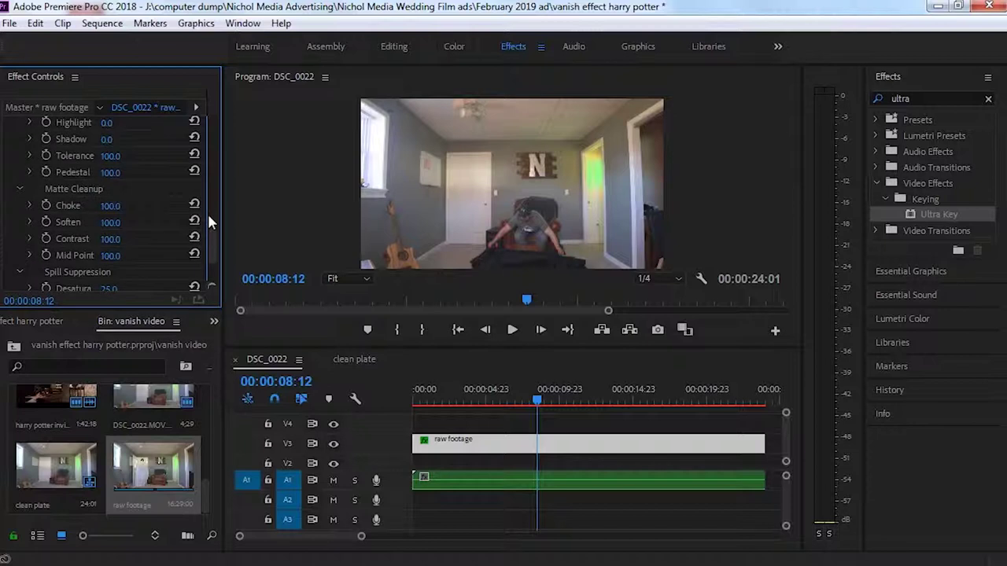
{"action": "scroll", "coordinate": [208, 216], "scroll_direction": "up", "scroll_amount": 5}
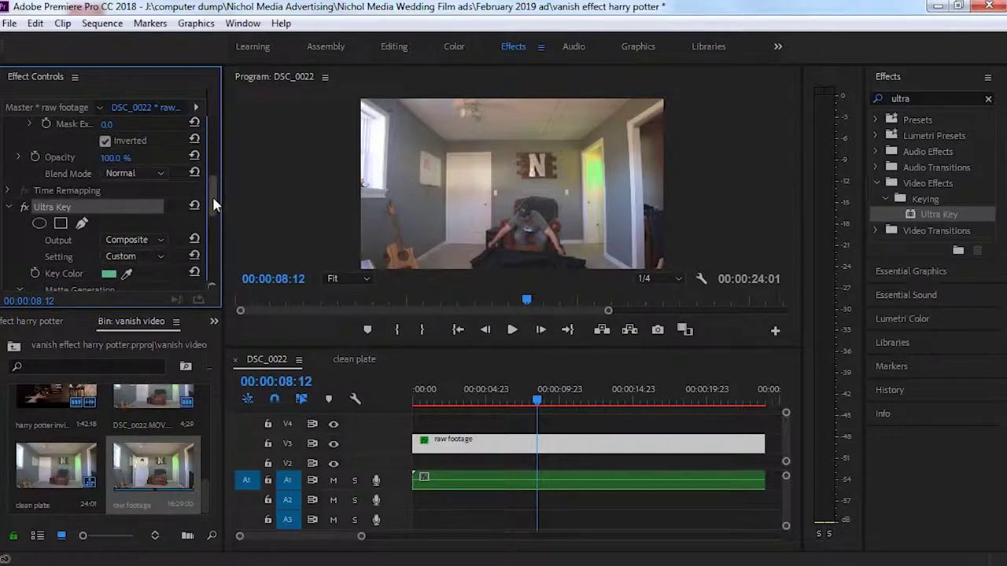
{"action": "left_click_drag", "start_coordinate": [214, 205], "coordinate": [213, 211]}
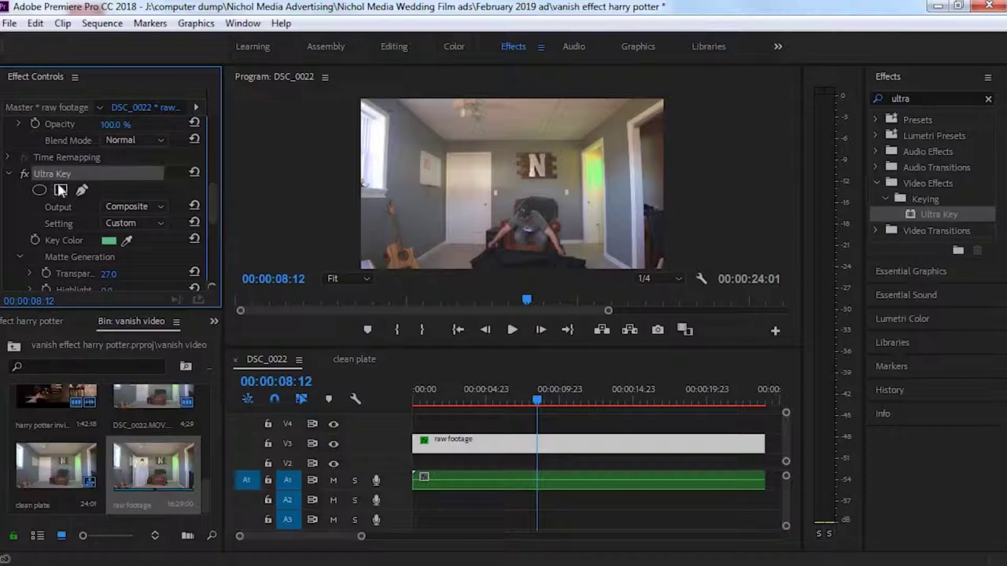
{"action": "left_click", "coordinate": [25, 174]}
{"action": "key", "text": "space"}
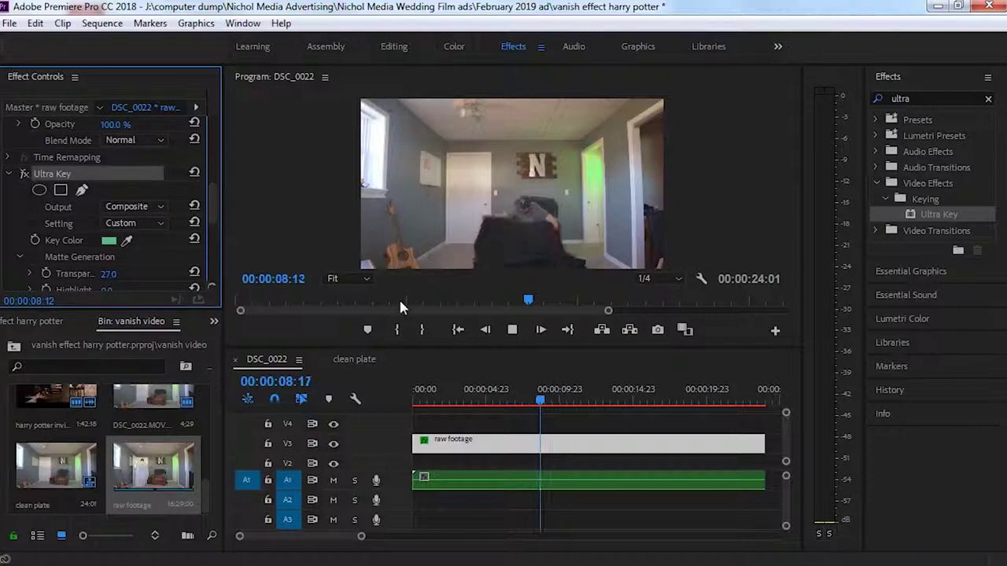
{"action": "key", "text": "space"}
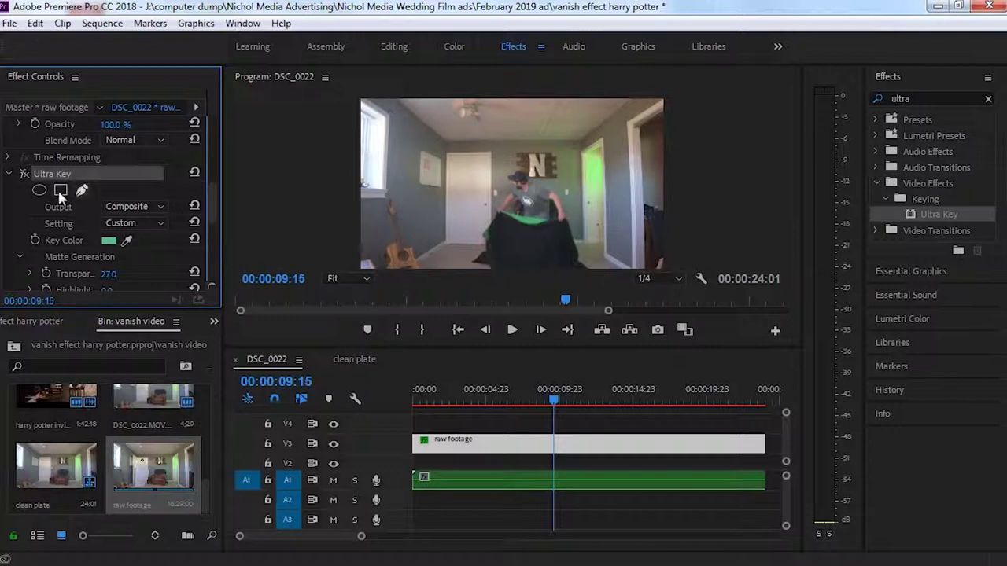
{"action": "left_click", "coordinate": [24, 174]}
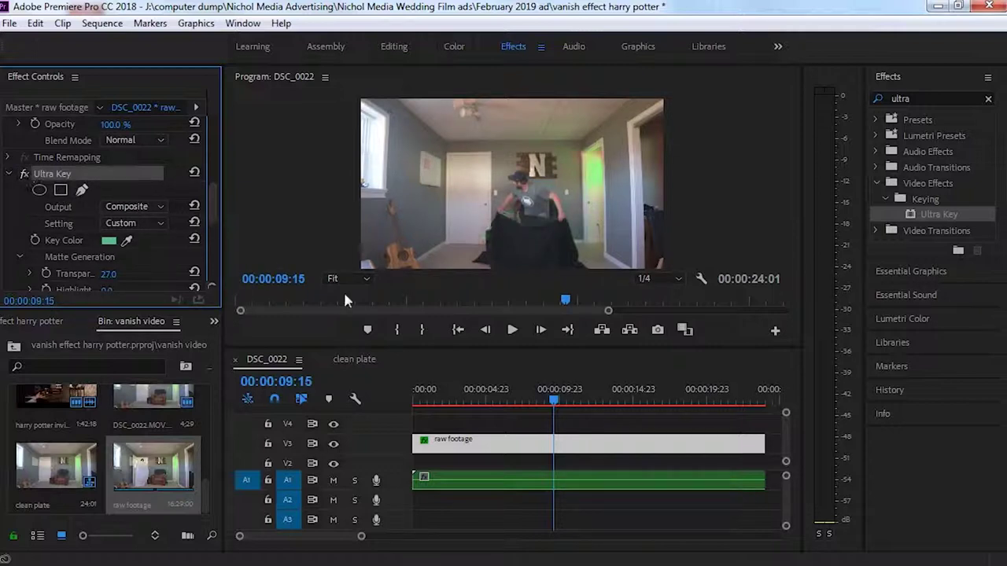
{"action": "left_click", "coordinate": [541, 402]}
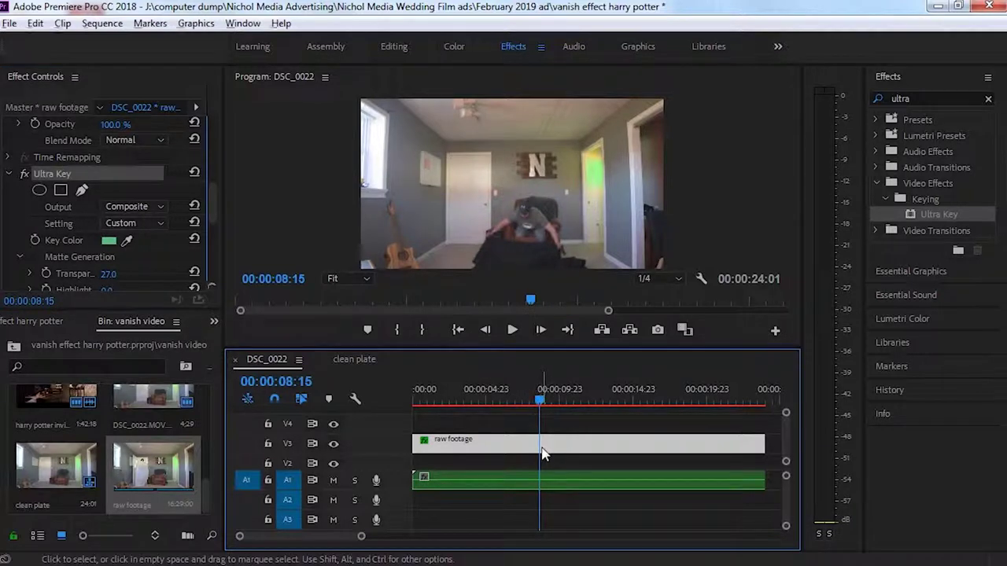
Alt-drag a copy of the raw footage onto the track above and scale it to 211.
{"action": "mouse_move", "coordinate": [542, 452]}
{"action": "left_mouse_down"}
{"action": "mouse_move", "coordinate": [546, 472]}
{"action": "mouse_move", "coordinate": [546, 434]}
{"action": "mouse_move", "coordinate": [528, 442]}
{"action": "left_mouse_up"}
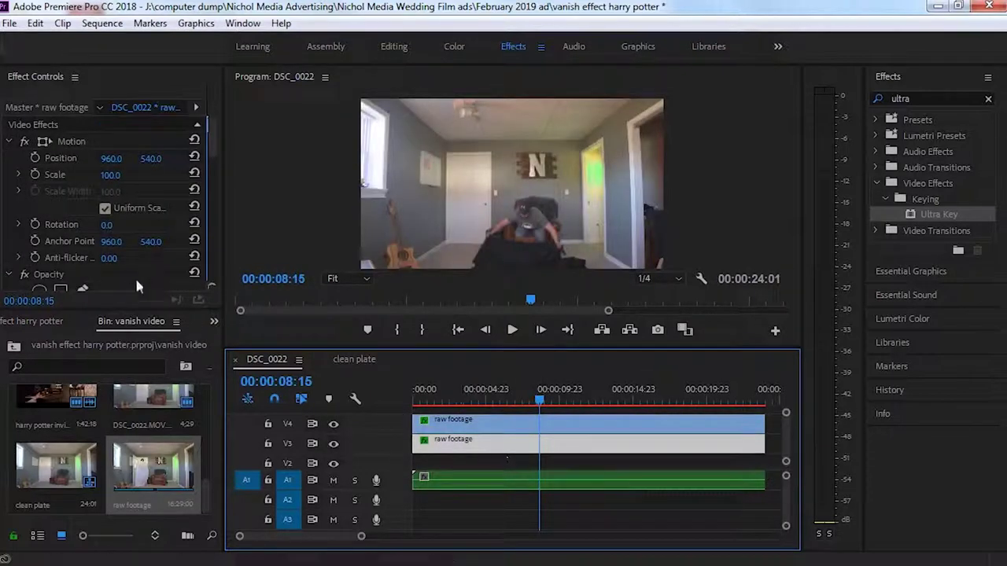
{"action": "left_click_drag", "start_coordinate": [95, 178], "coordinate": [60, 192]}
{"action": "left_click_drag", "start_coordinate": [107, 179], "coordinate": [160, 175]}
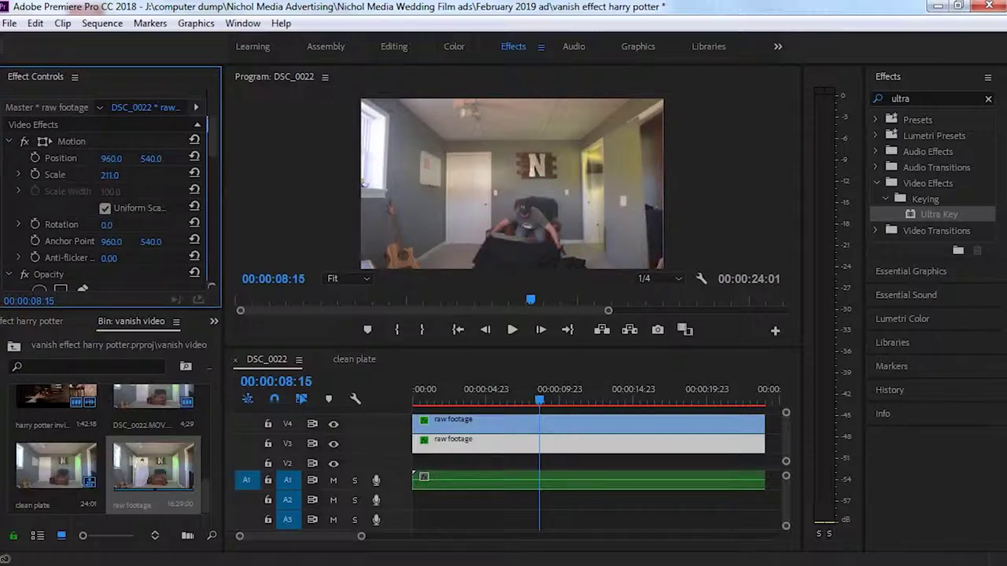
Set the copy's Position Y to 45, then stop playback around 9 seconds.
{"action": "left_click_drag", "start_coordinate": [150, 158], "coordinate": [25, 158]}
{"action": "left_click_drag", "start_coordinate": [150, 158], "coordinate": [110, 158]}
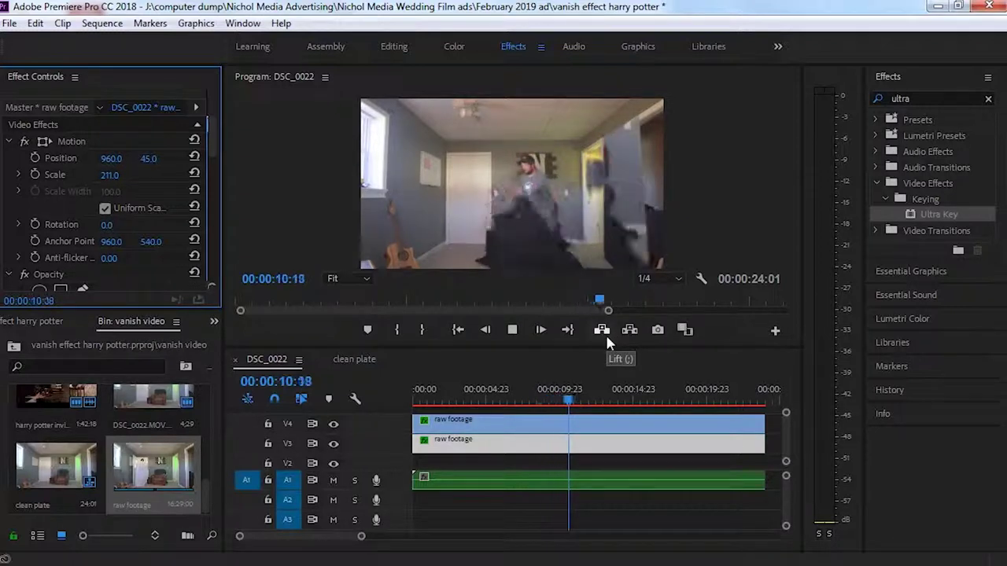
{"action": "key", "text": "space"}
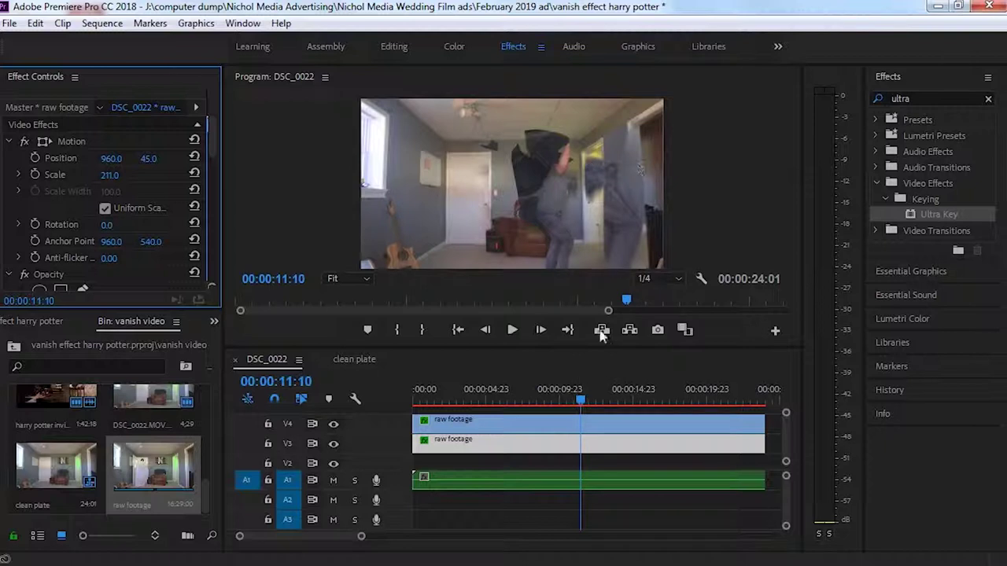
{"action": "left_click_drag", "start_coordinate": [580, 401], "coordinate": [544, 408]}
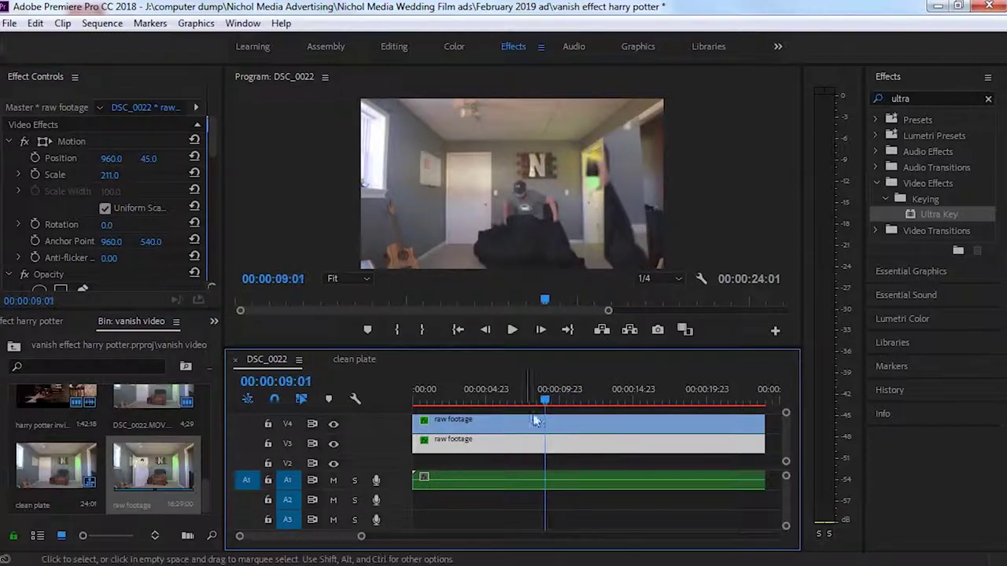
Set the V3 raw footage to 56% opacity and delete Mask (1) from the V4 copy.
{"action": "left_click", "coordinate": [484, 442]}
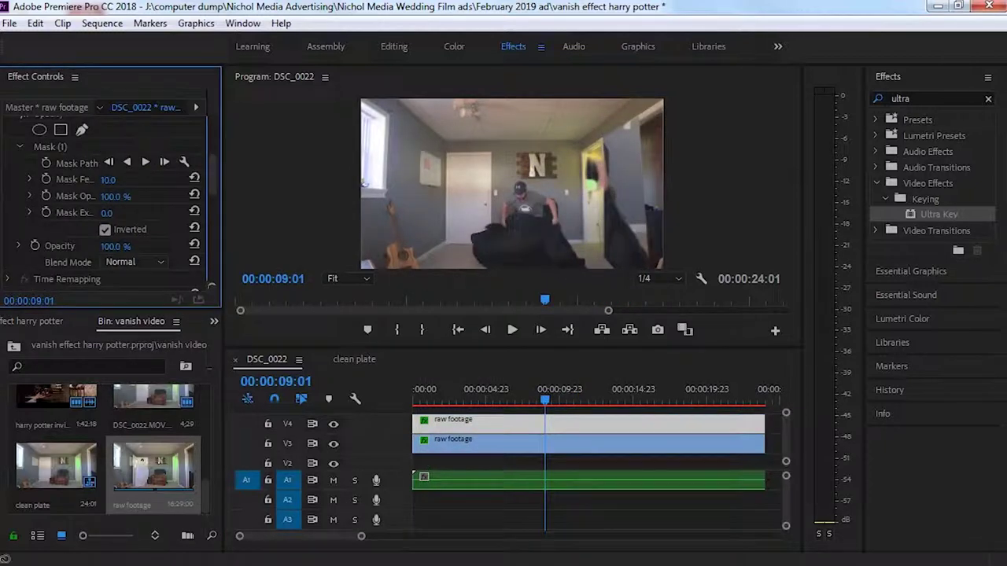
{"action": "left_click_drag", "start_coordinate": [114, 246], "coordinate": [93, 246]}
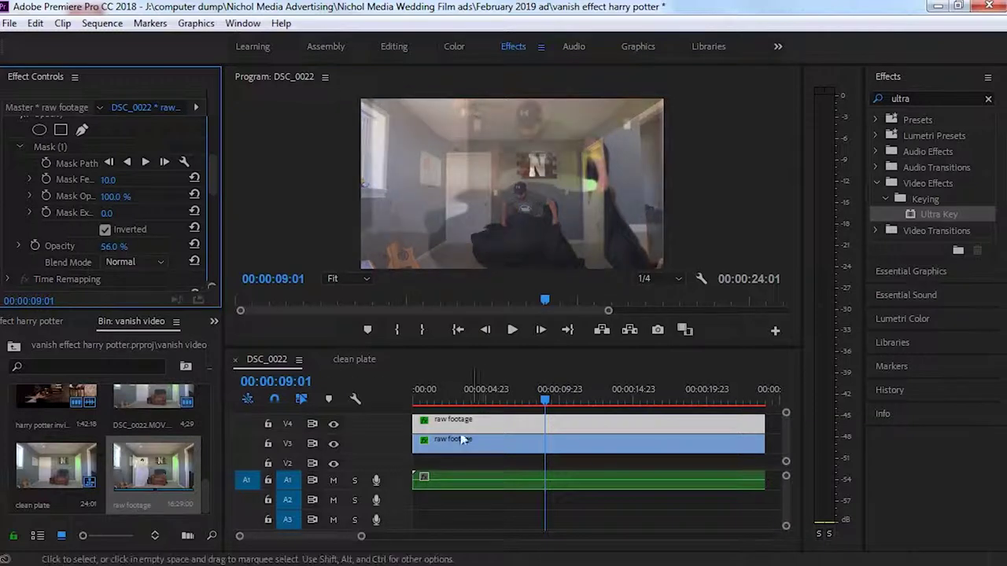
{"action": "left_click", "coordinate": [504, 424]}
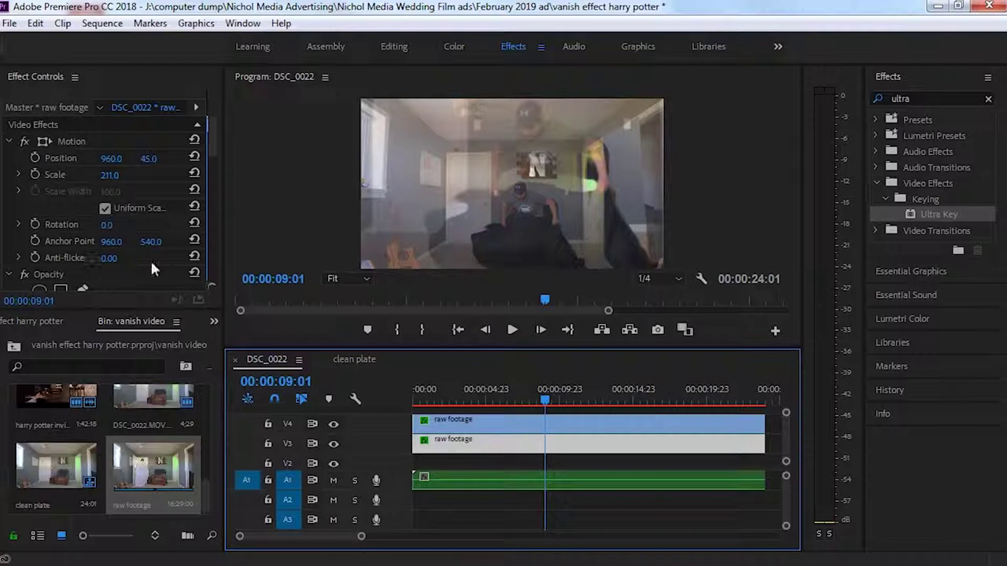
{"action": "scroll", "coordinate": [92, 221], "scroll_direction": "down", "scroll_amount": 3}
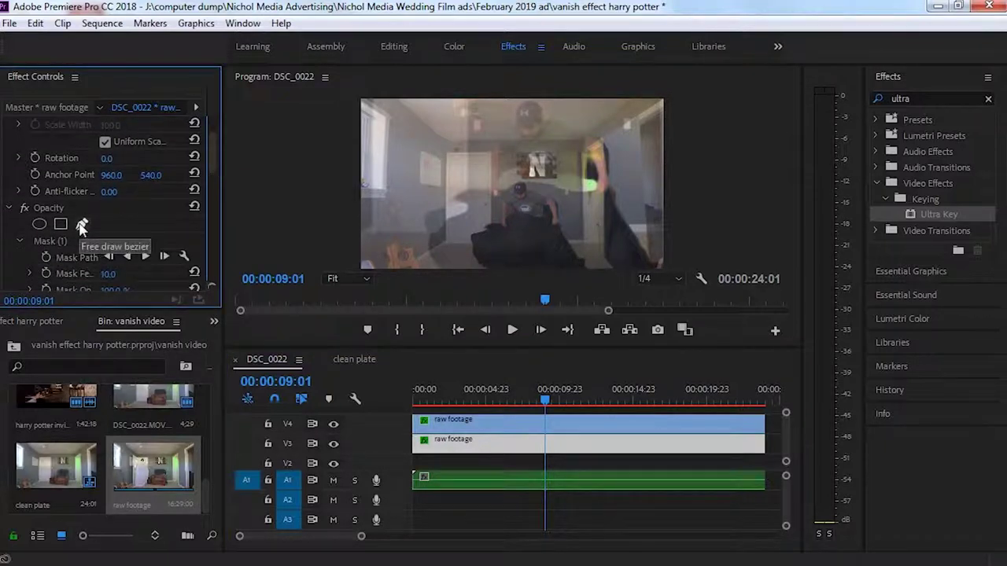
{"action": "left_click", "coordinate": [46, 242]}
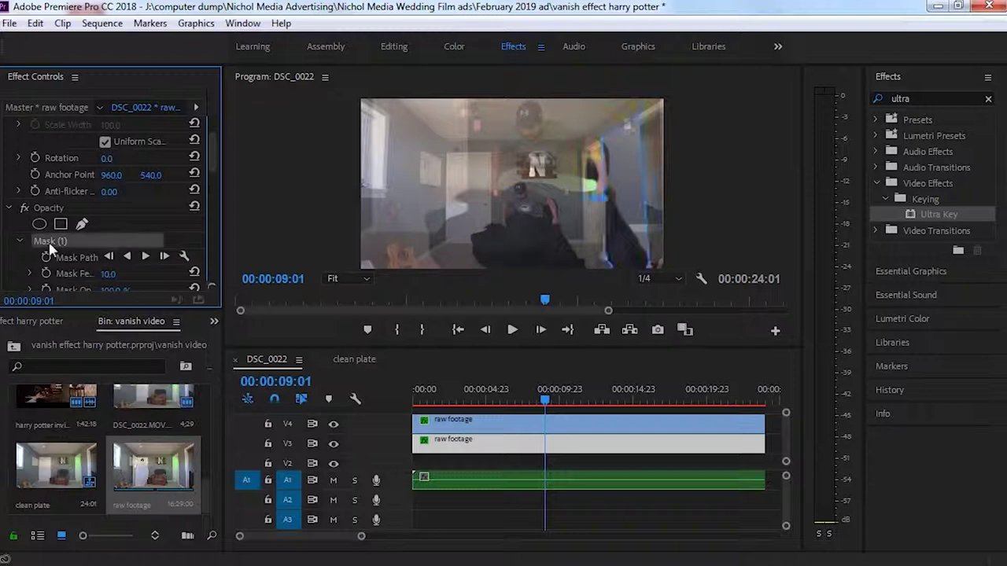
{"action": "key", "text": "Delete"}
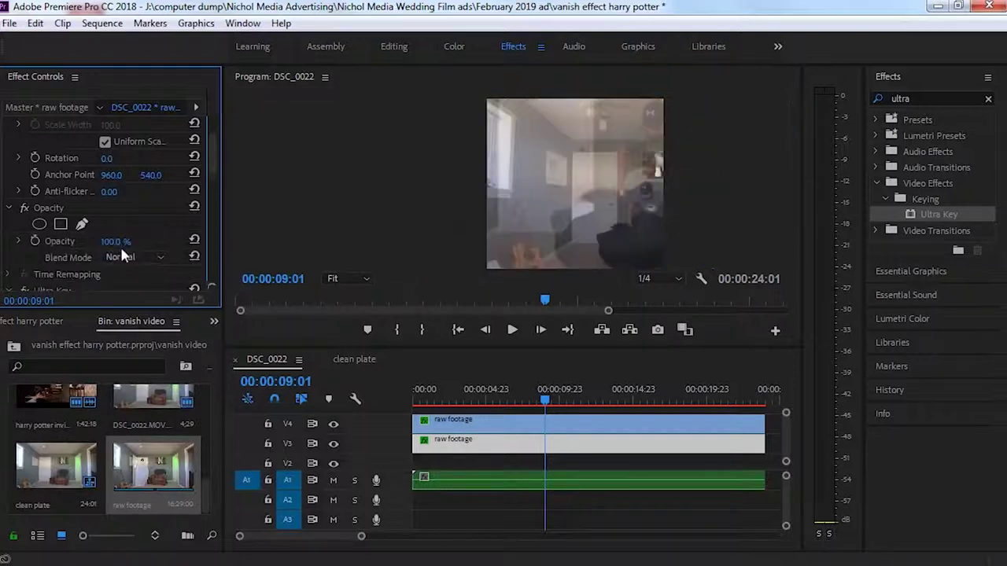
Trace a new closed pen opacity mask around the sheet-covered figure, then replay the sequence.
{"action": "left_click", "coordinate": [82, 225]}
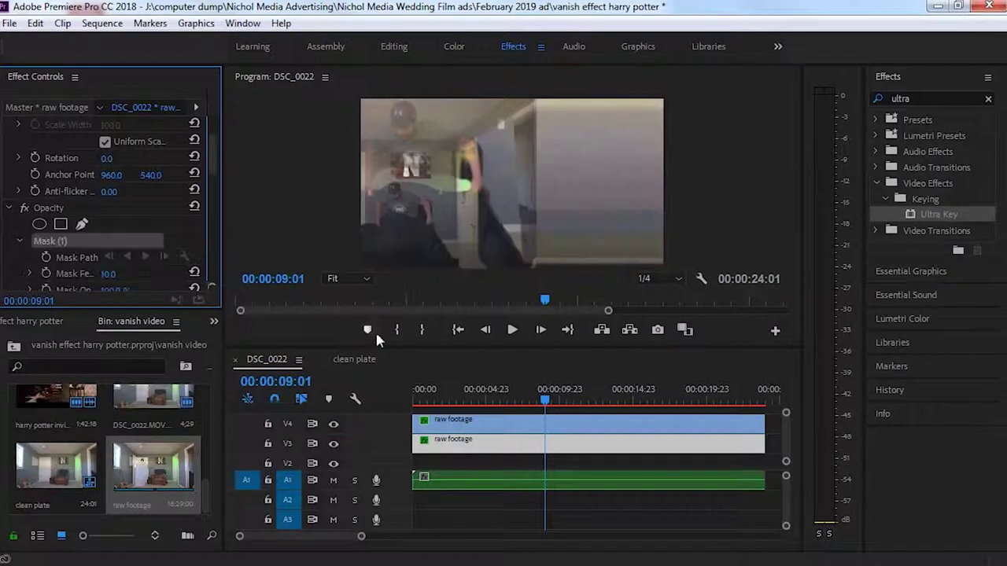
{"action": "left_click", "coordinate": [568, 224]}
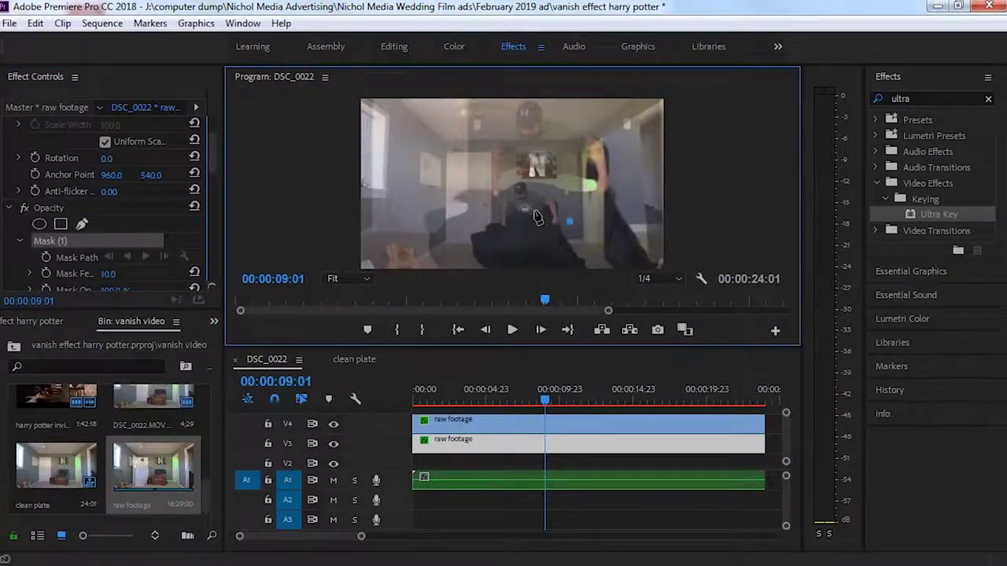
{"action": "left_click", "coordinate": [526, 207]}
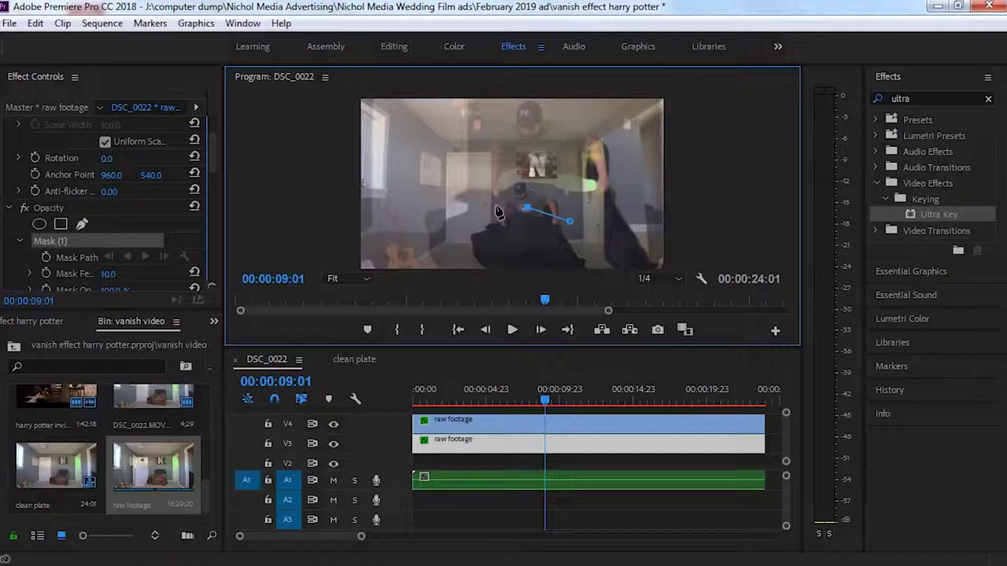
{"action": "left_click", "coordinate": [496, 206]}
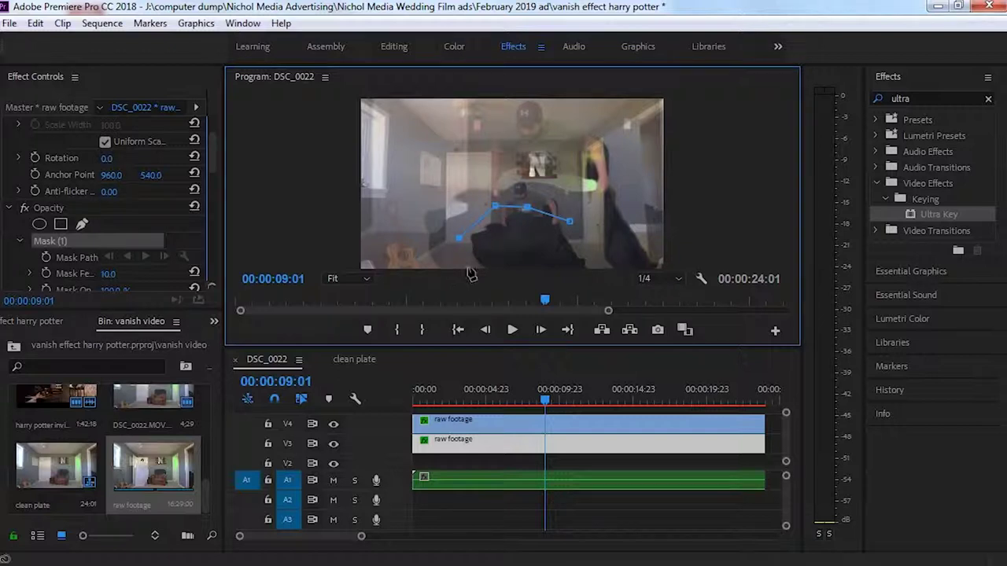
{"action": "left_click", "coordinate": [604, 268]}
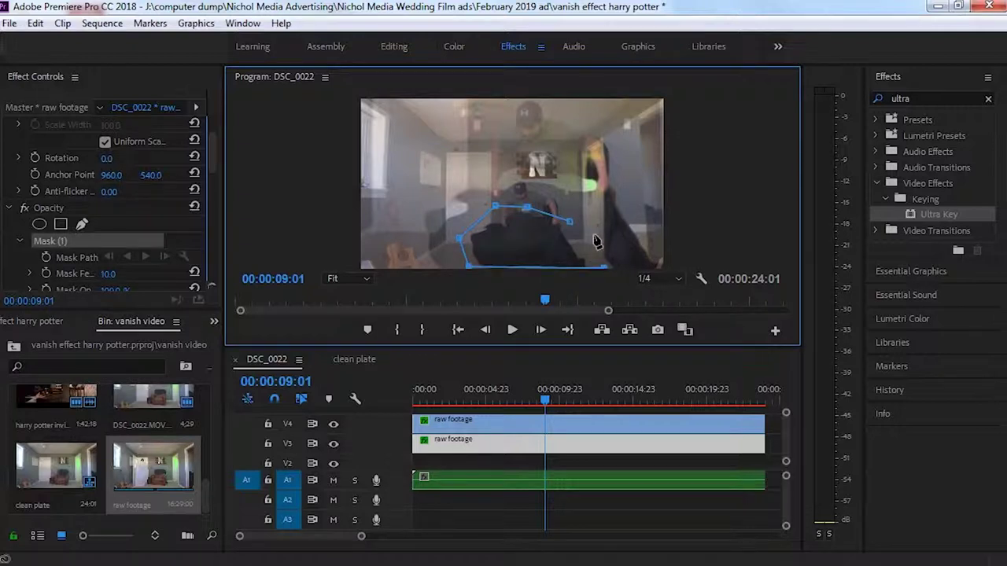
{"action": "left_click", "coordinate": [583, 234]}
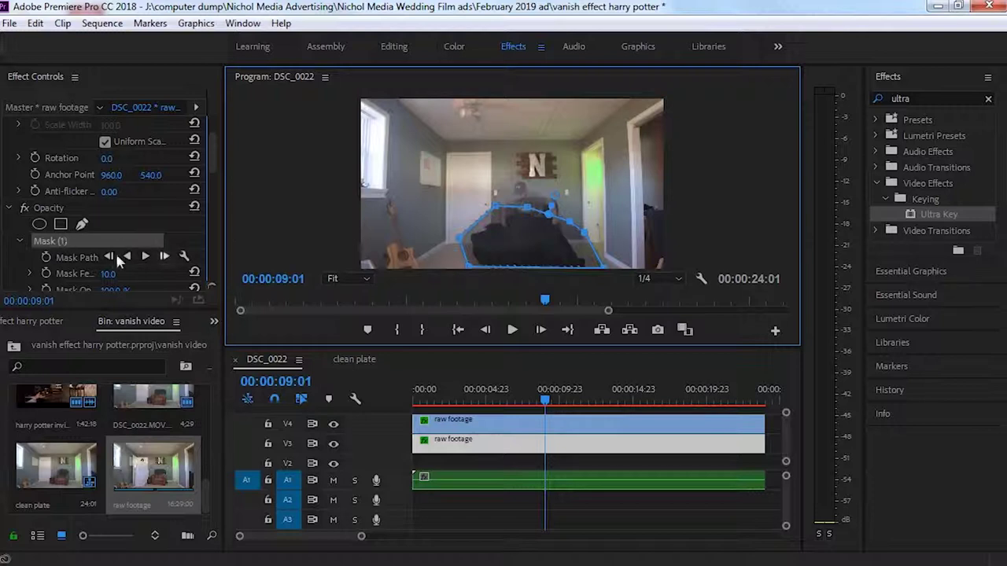
{"action": "left_click", "coordinate": [645, 448]}
{"action": "key", "text": "space"}
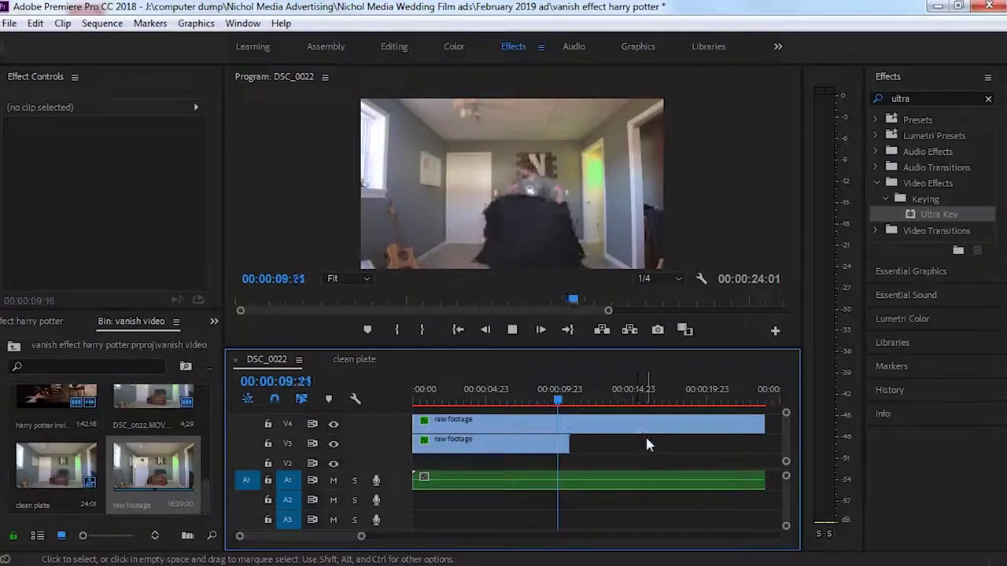